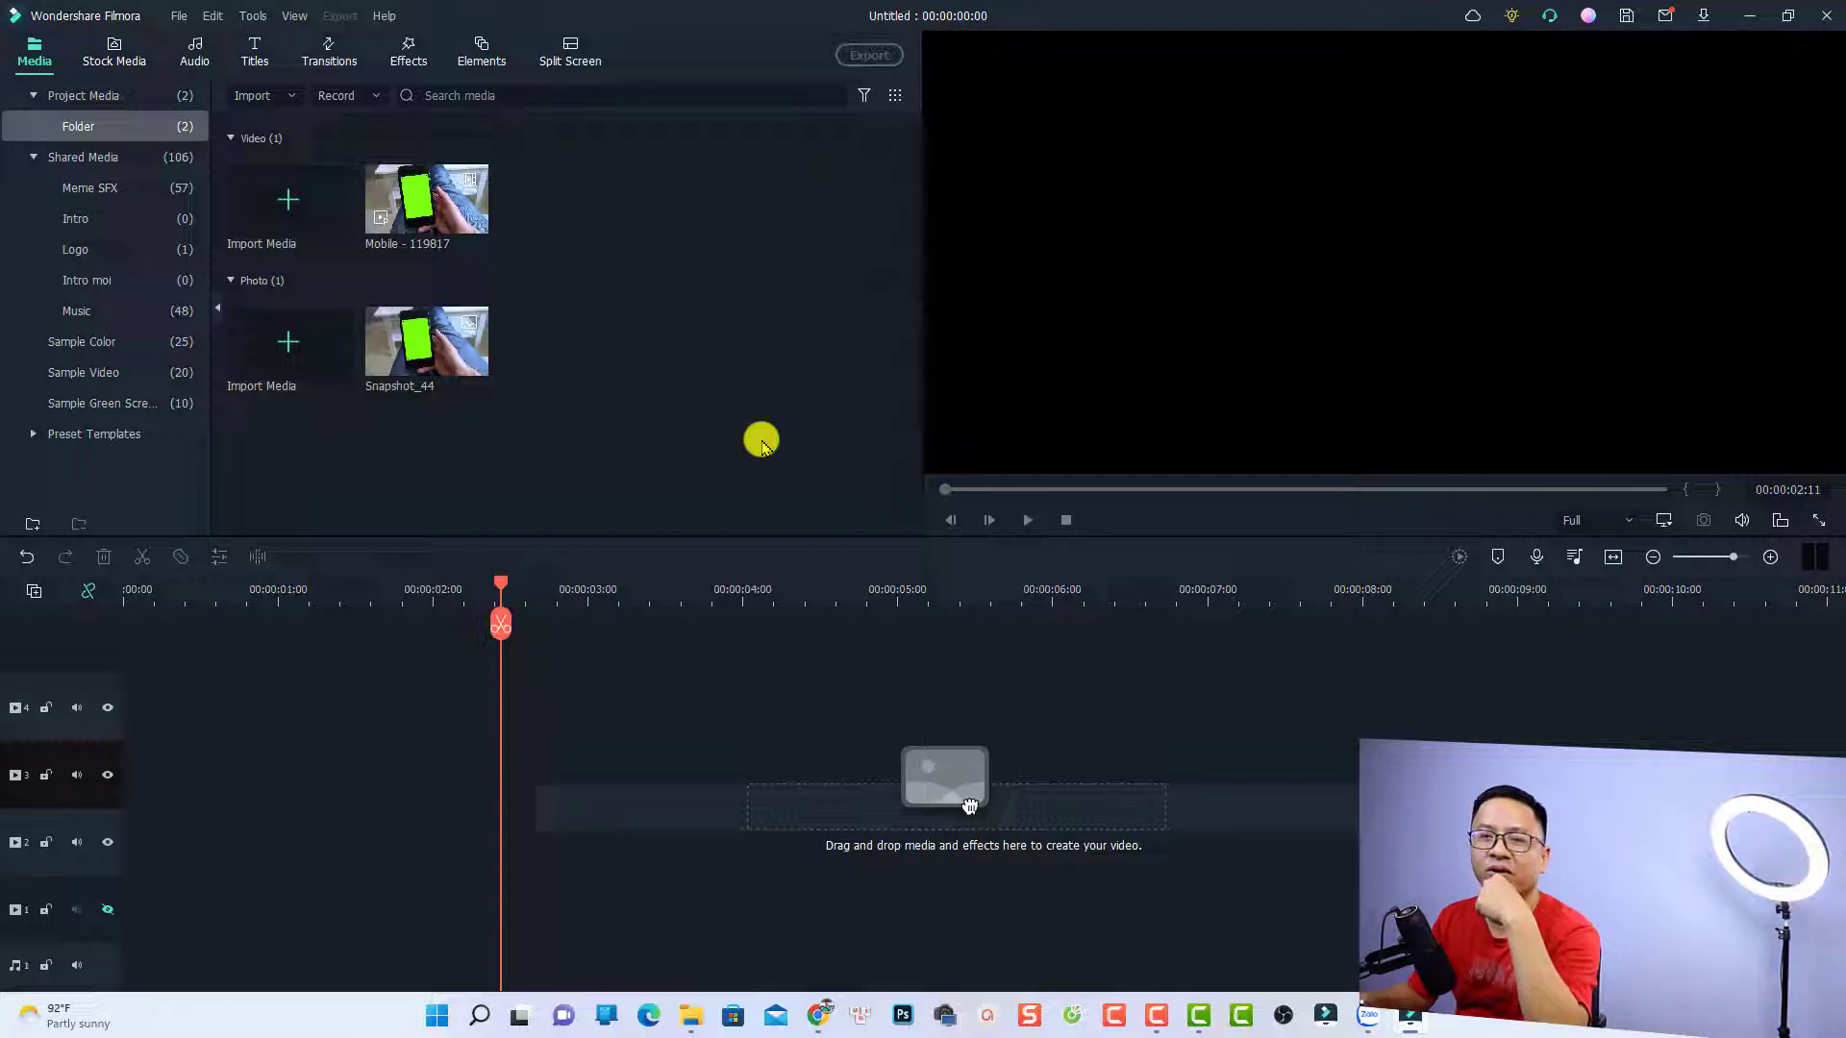
Start a new 16:9 (Widescreen) project, discarding the current one without saving
left_click(178, 17)
mouse_move(256, 37)
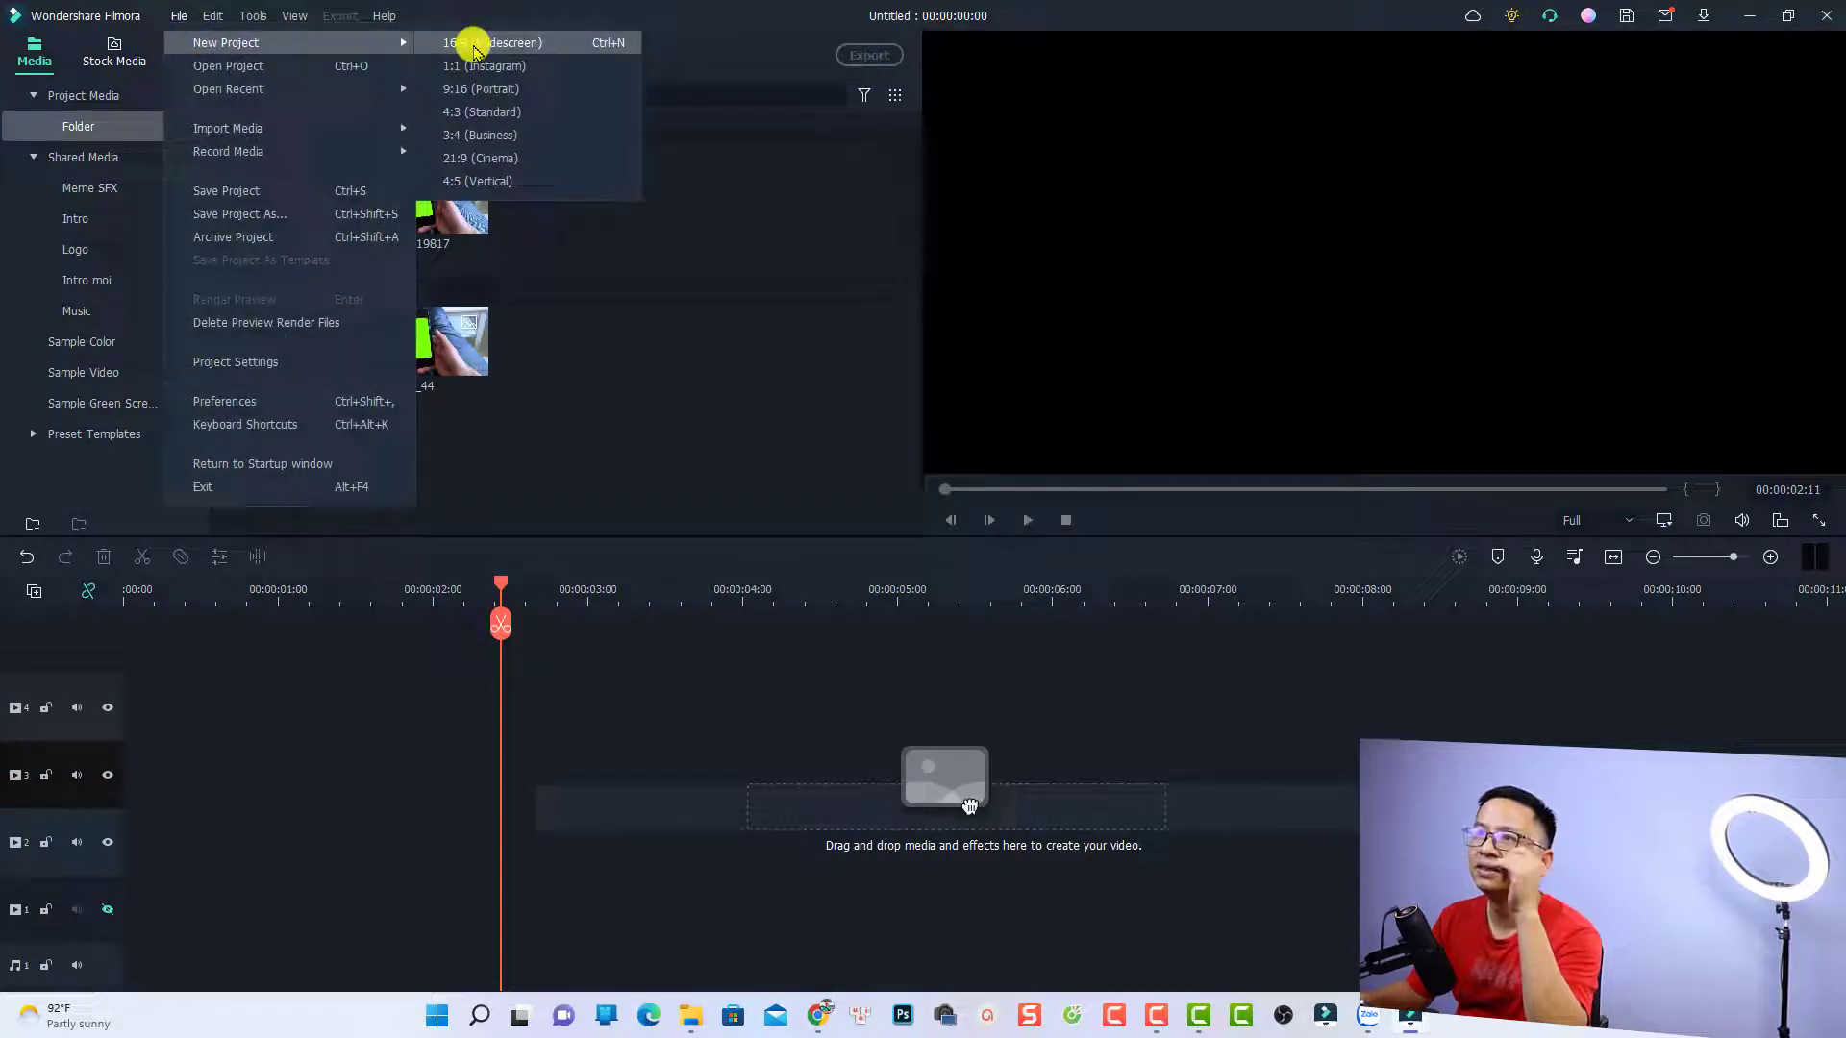
left_click(476, 42)
left_click(1057, 506)
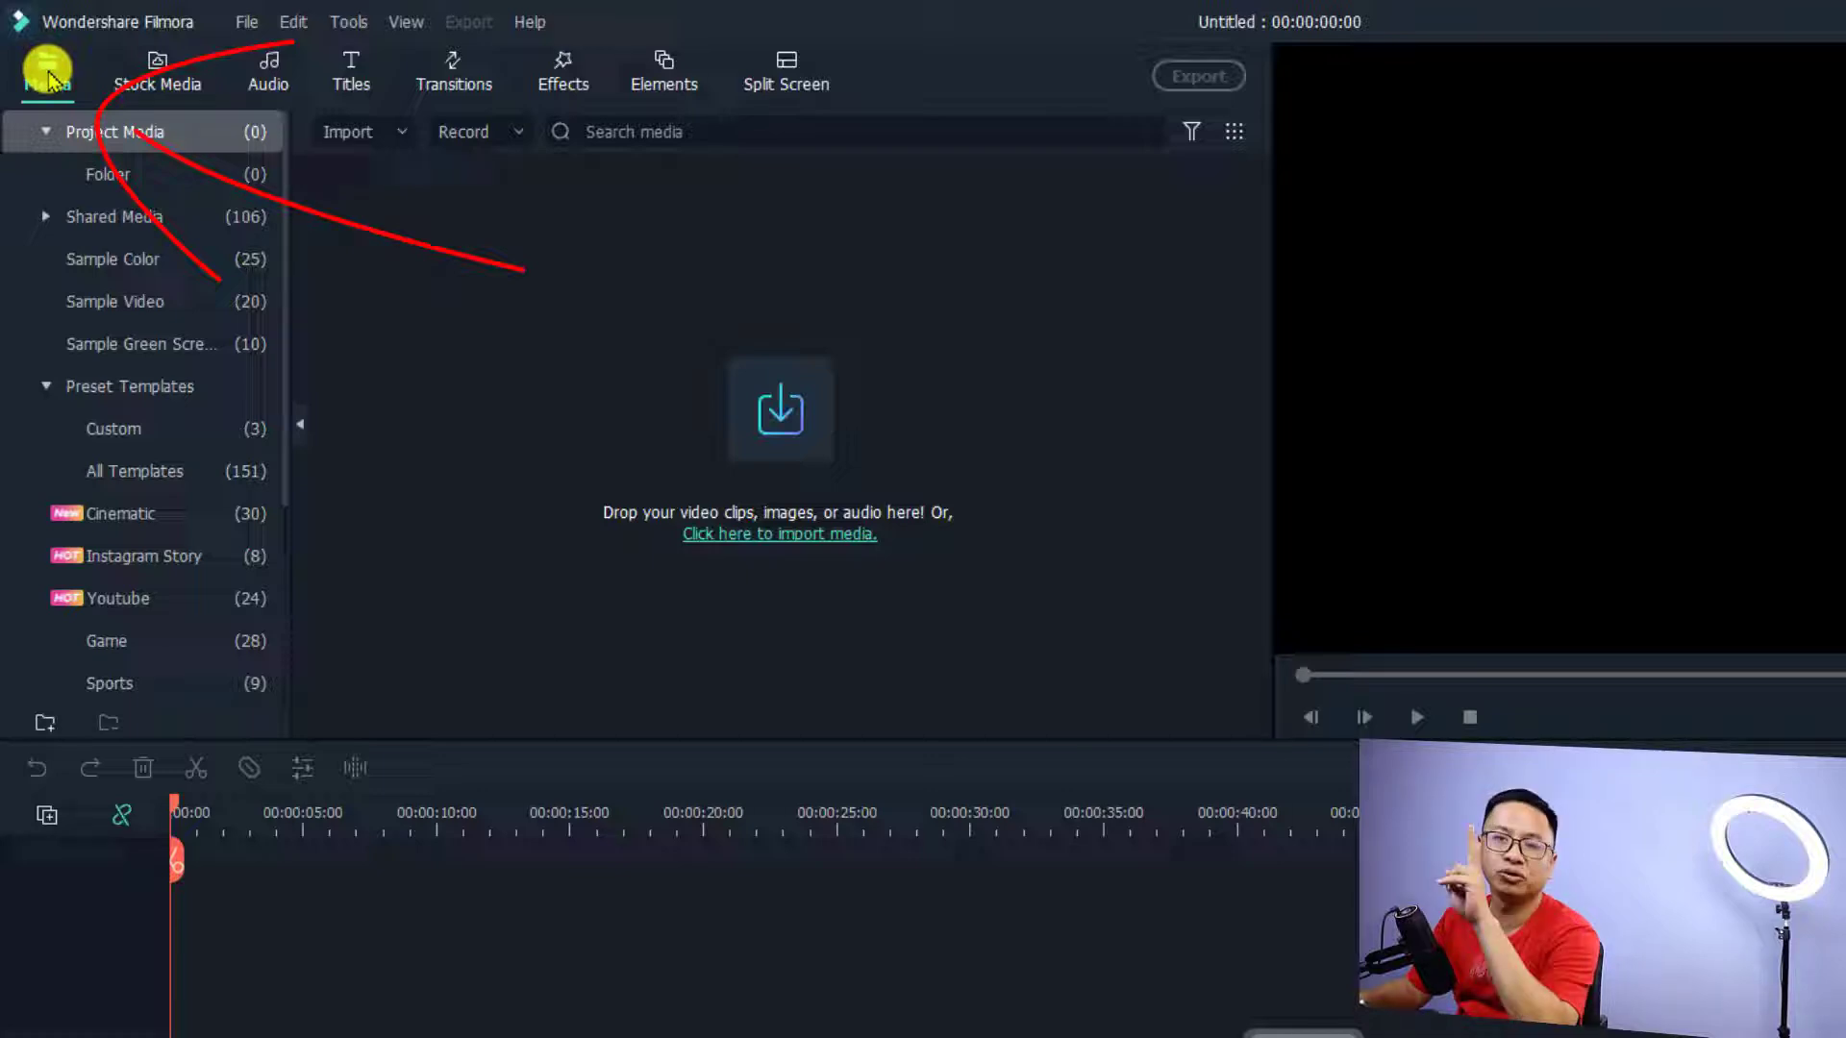
left_click(89, 140)
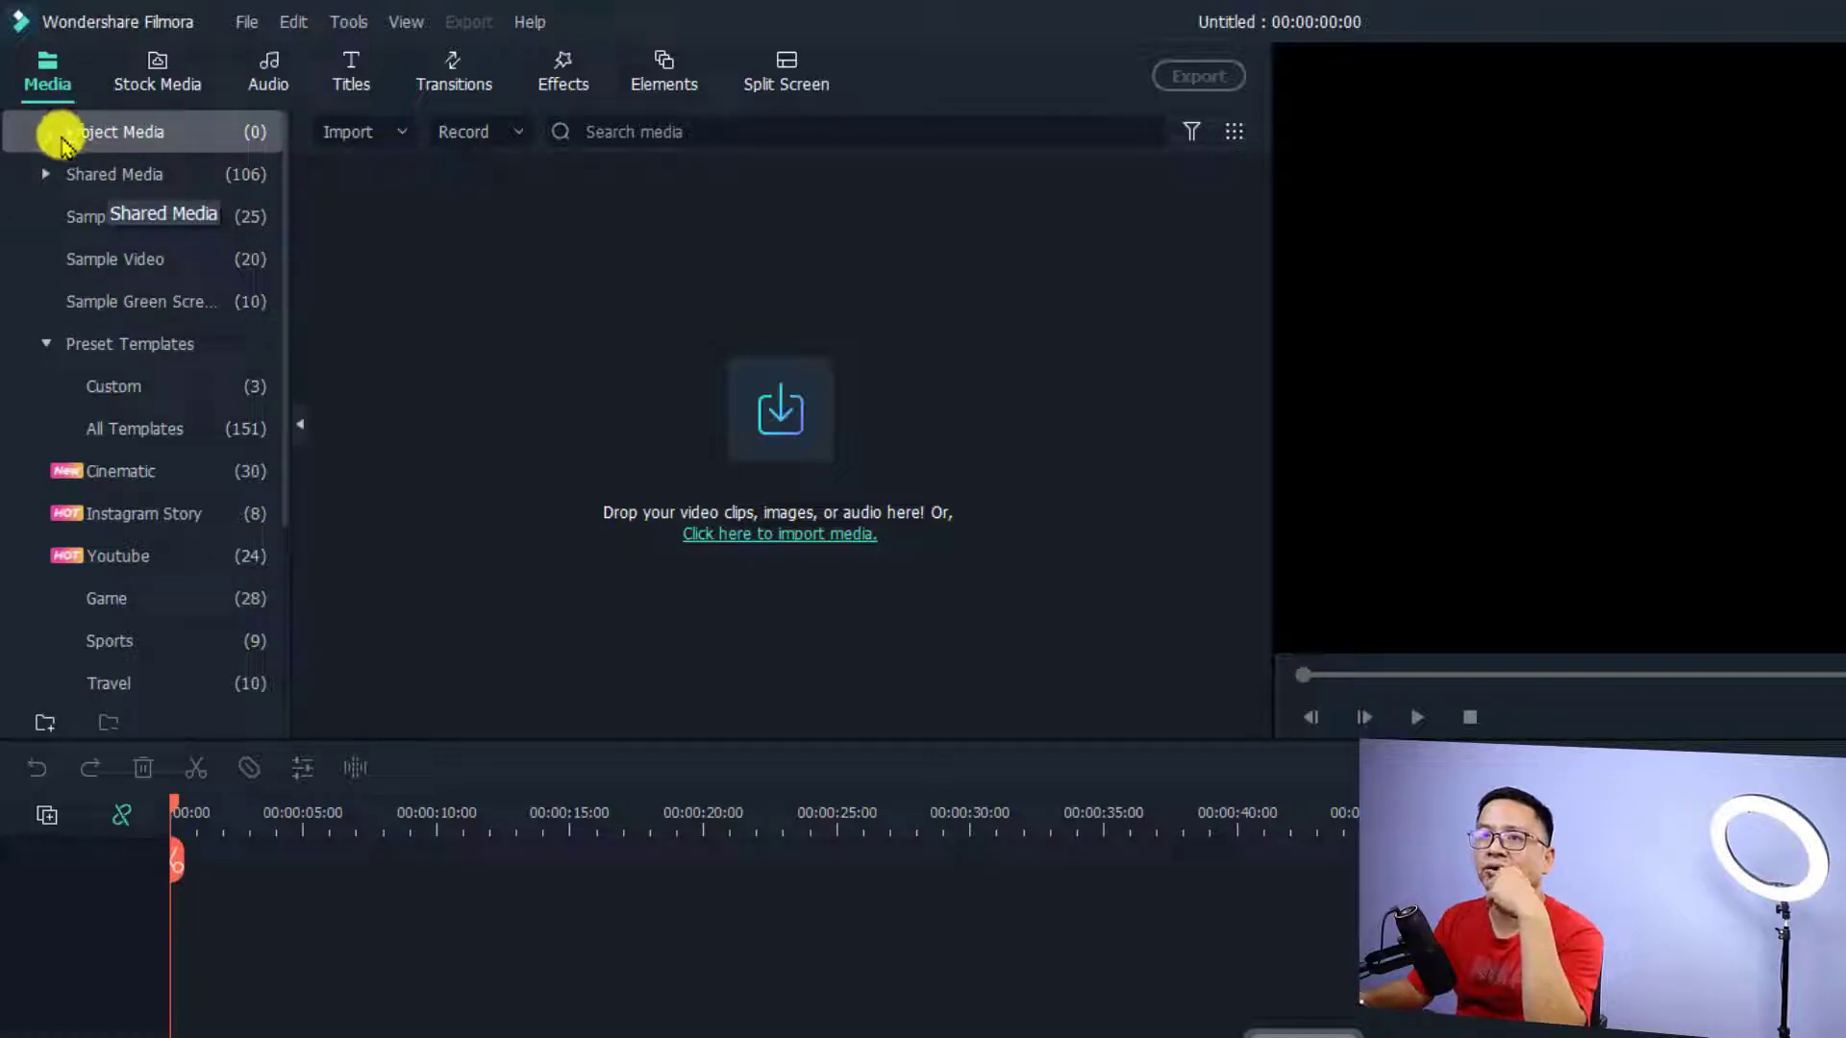
left_click(88, 133)
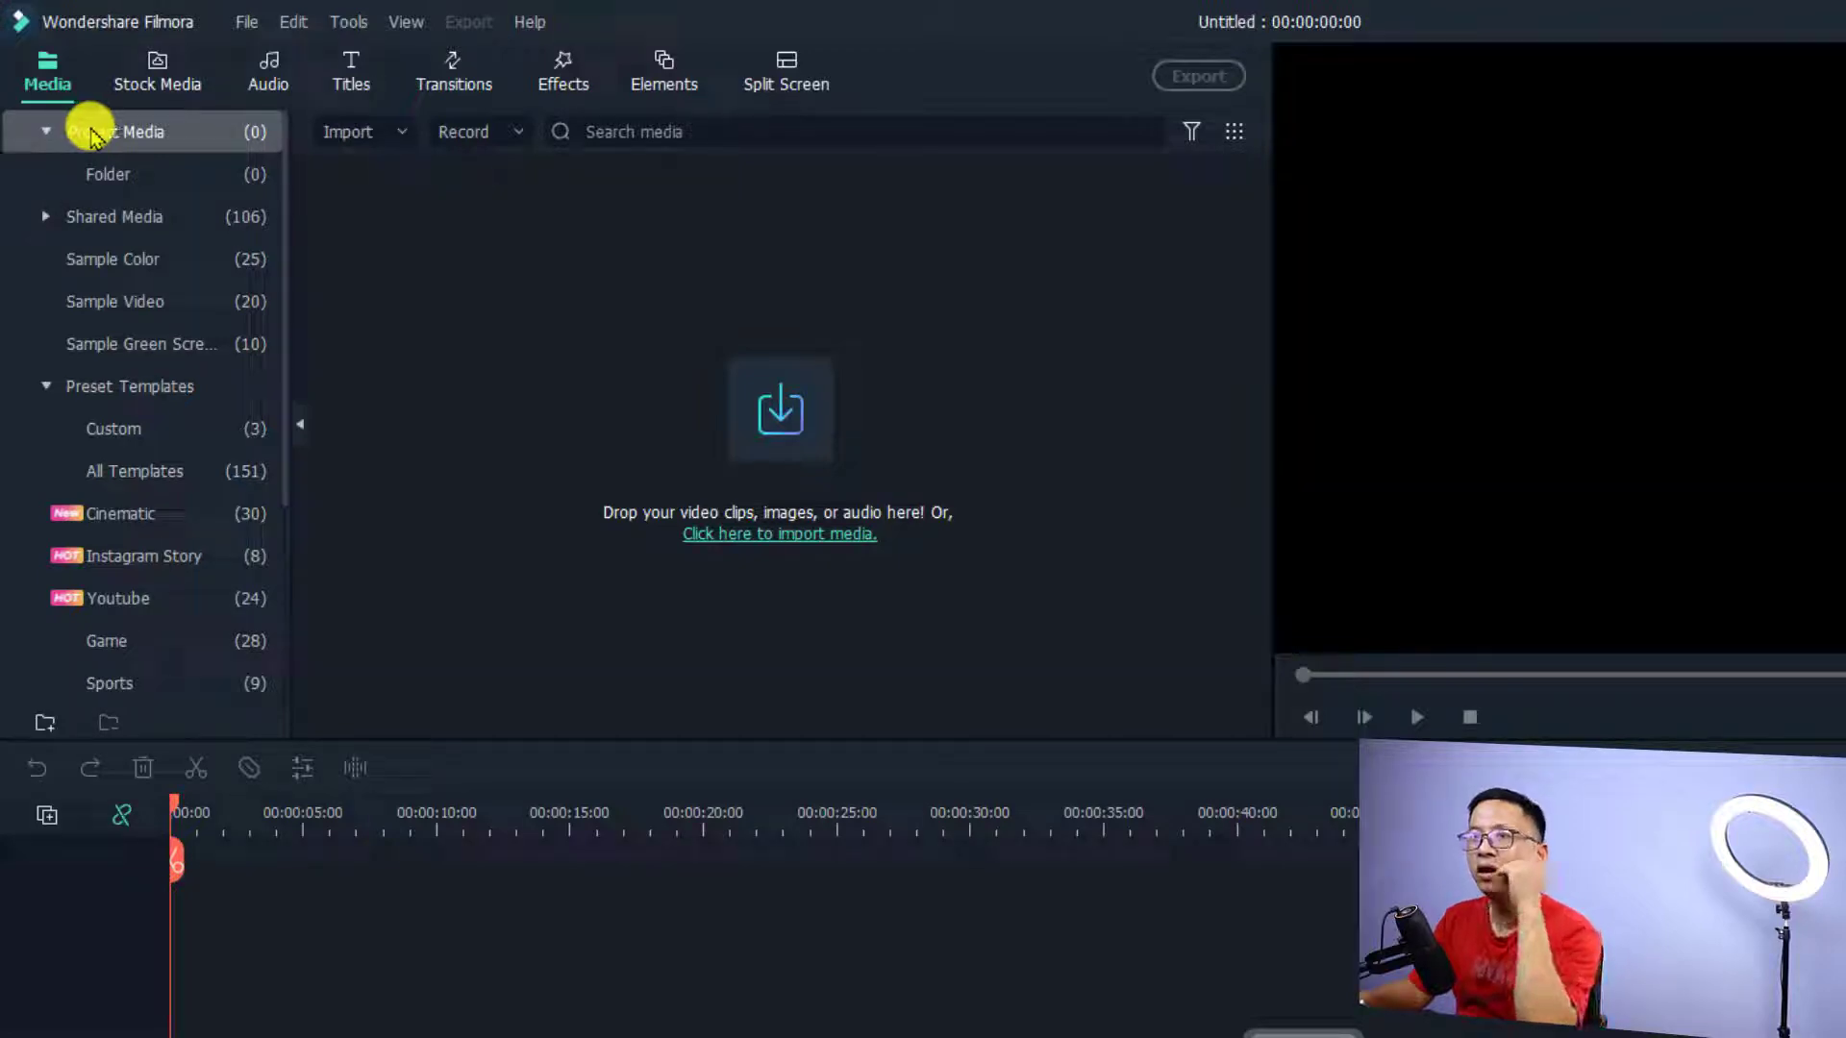
left_click(91, 131)
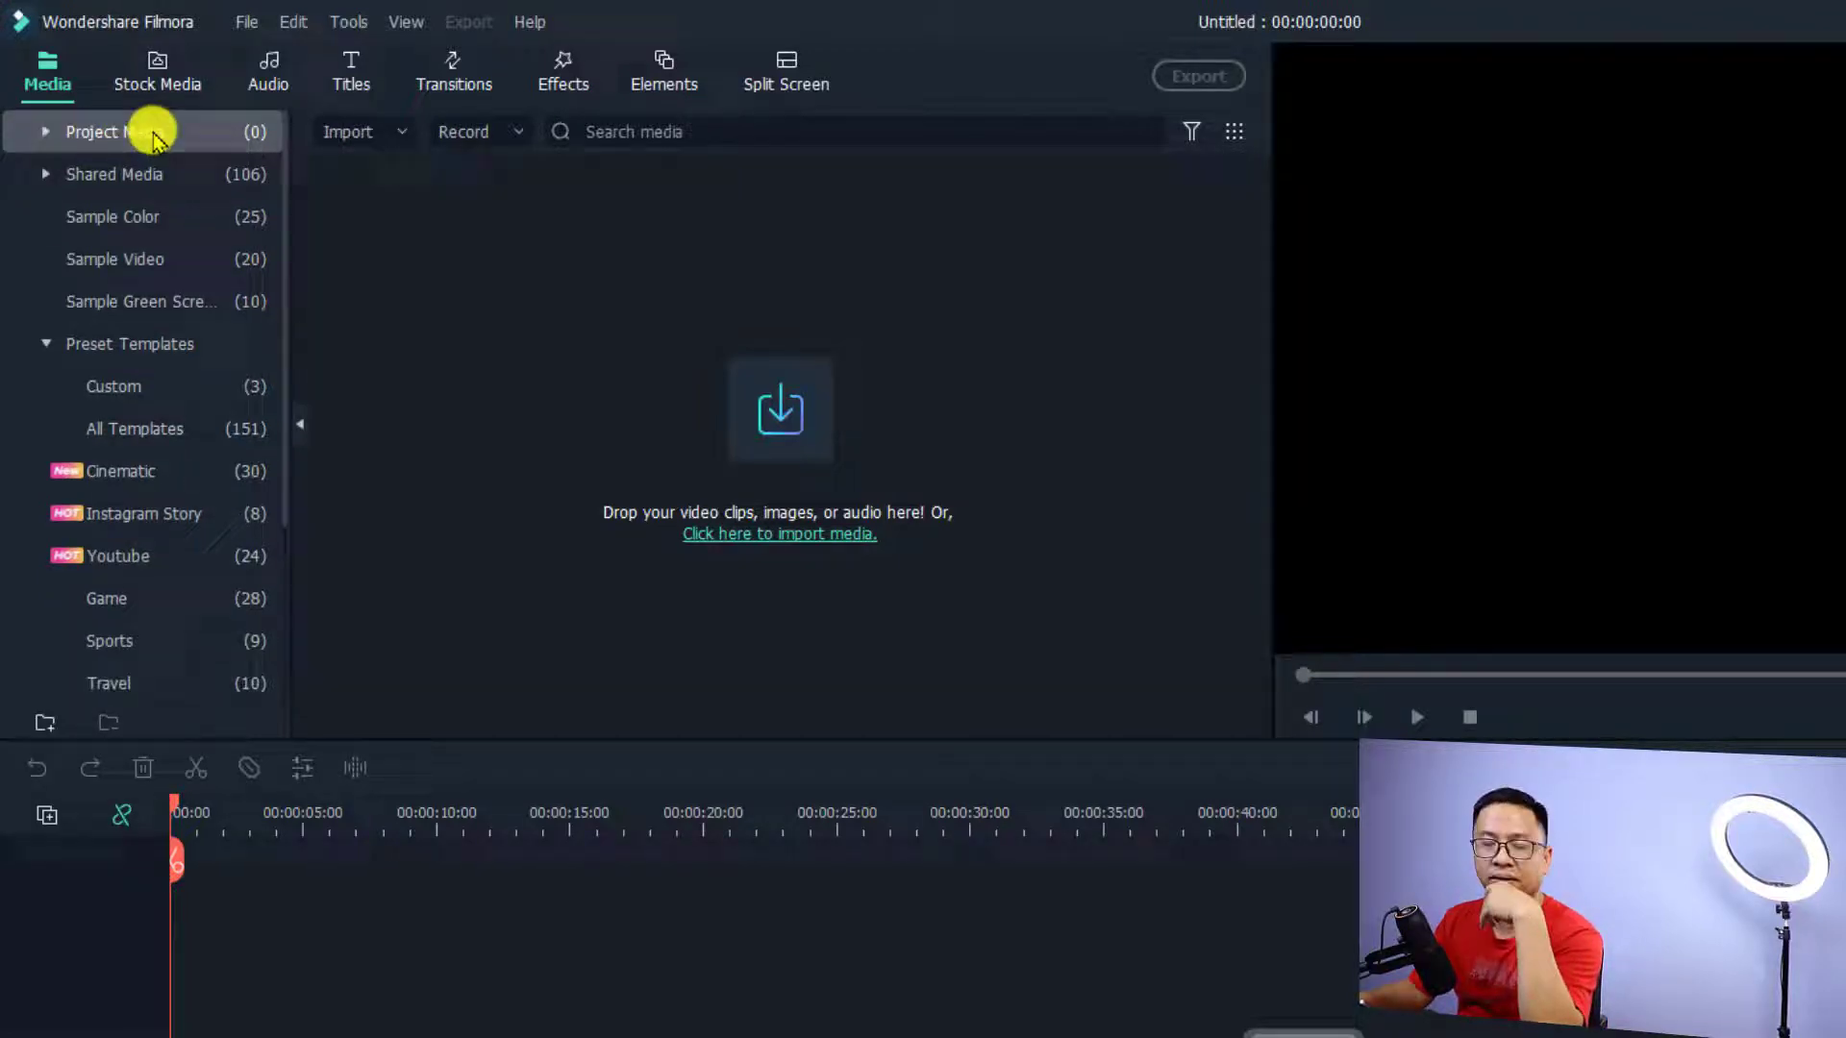
Choose Import Media Files from the Import dropdown to browse the Desktop for media
left_click(401, 135)
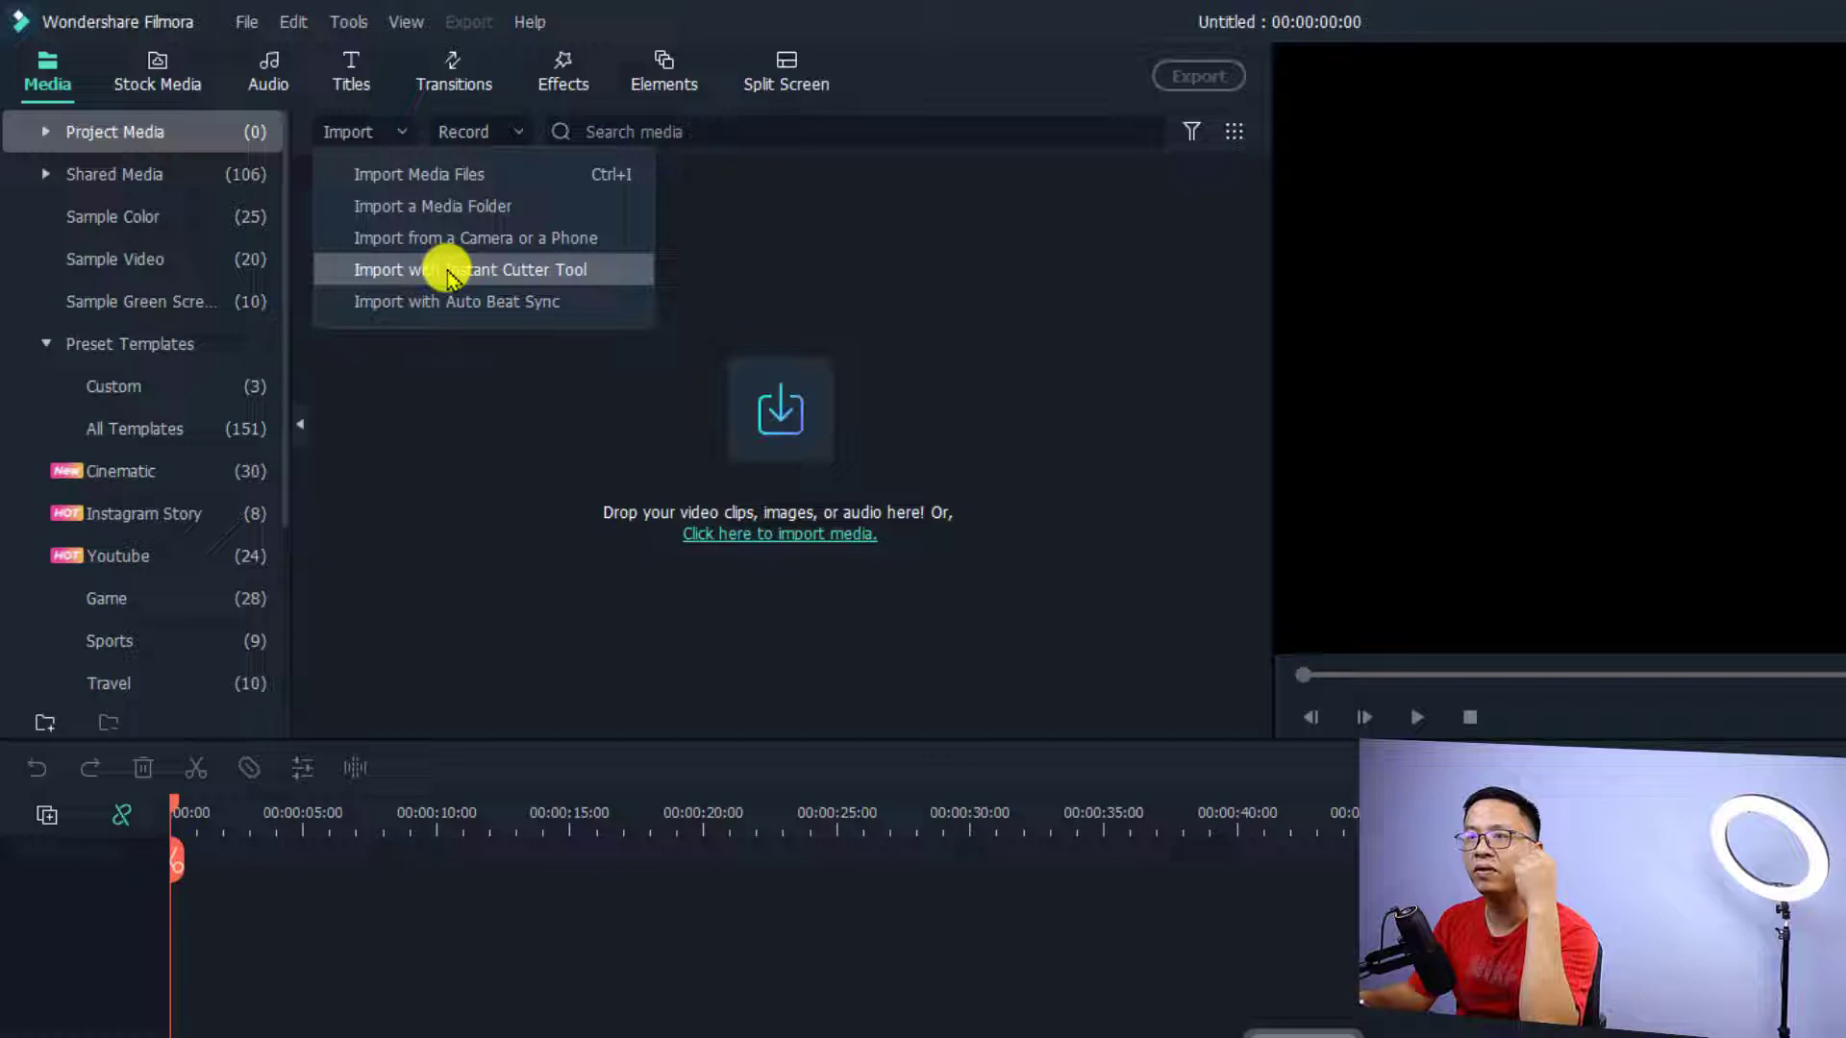
left_click(432, 178)
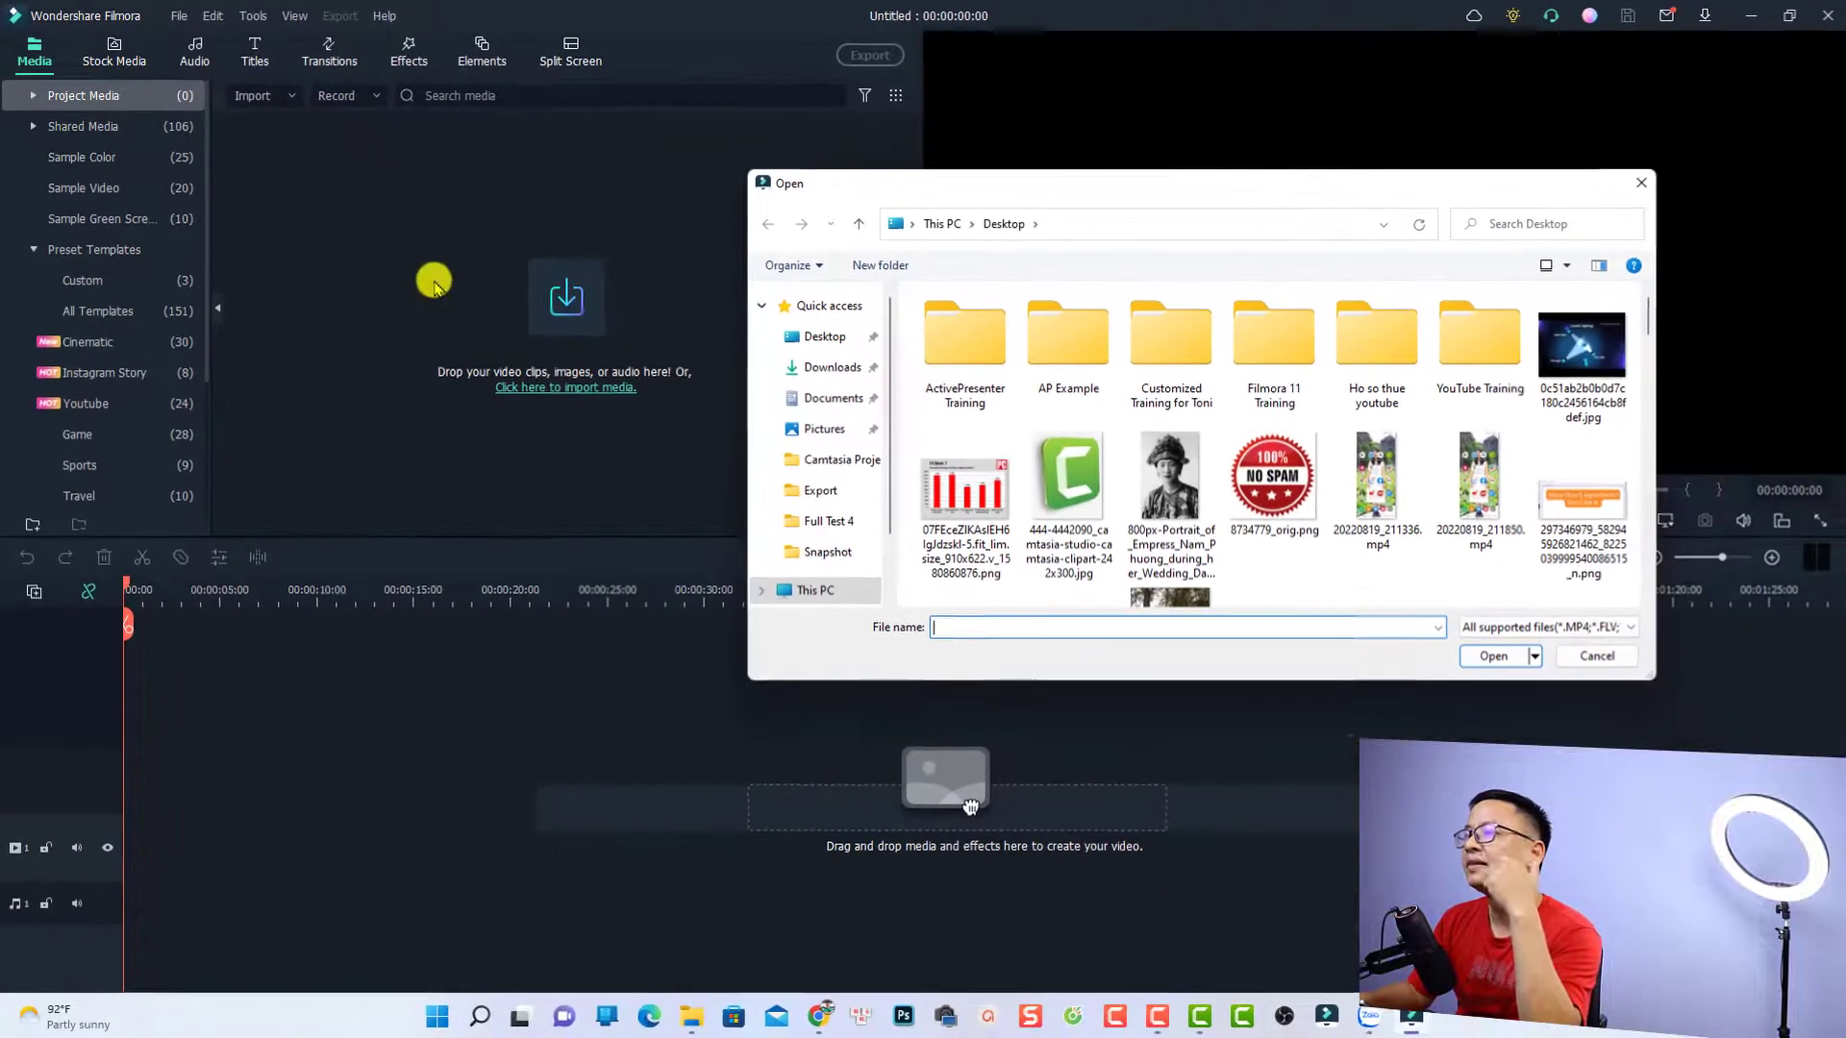
Import the Camtasia clipart, portrait and NO SPAM images plus videos 20220819_211336 and 20220819_211850
left_click(1085, 481)
left_click(1169, 480, "ctrl")
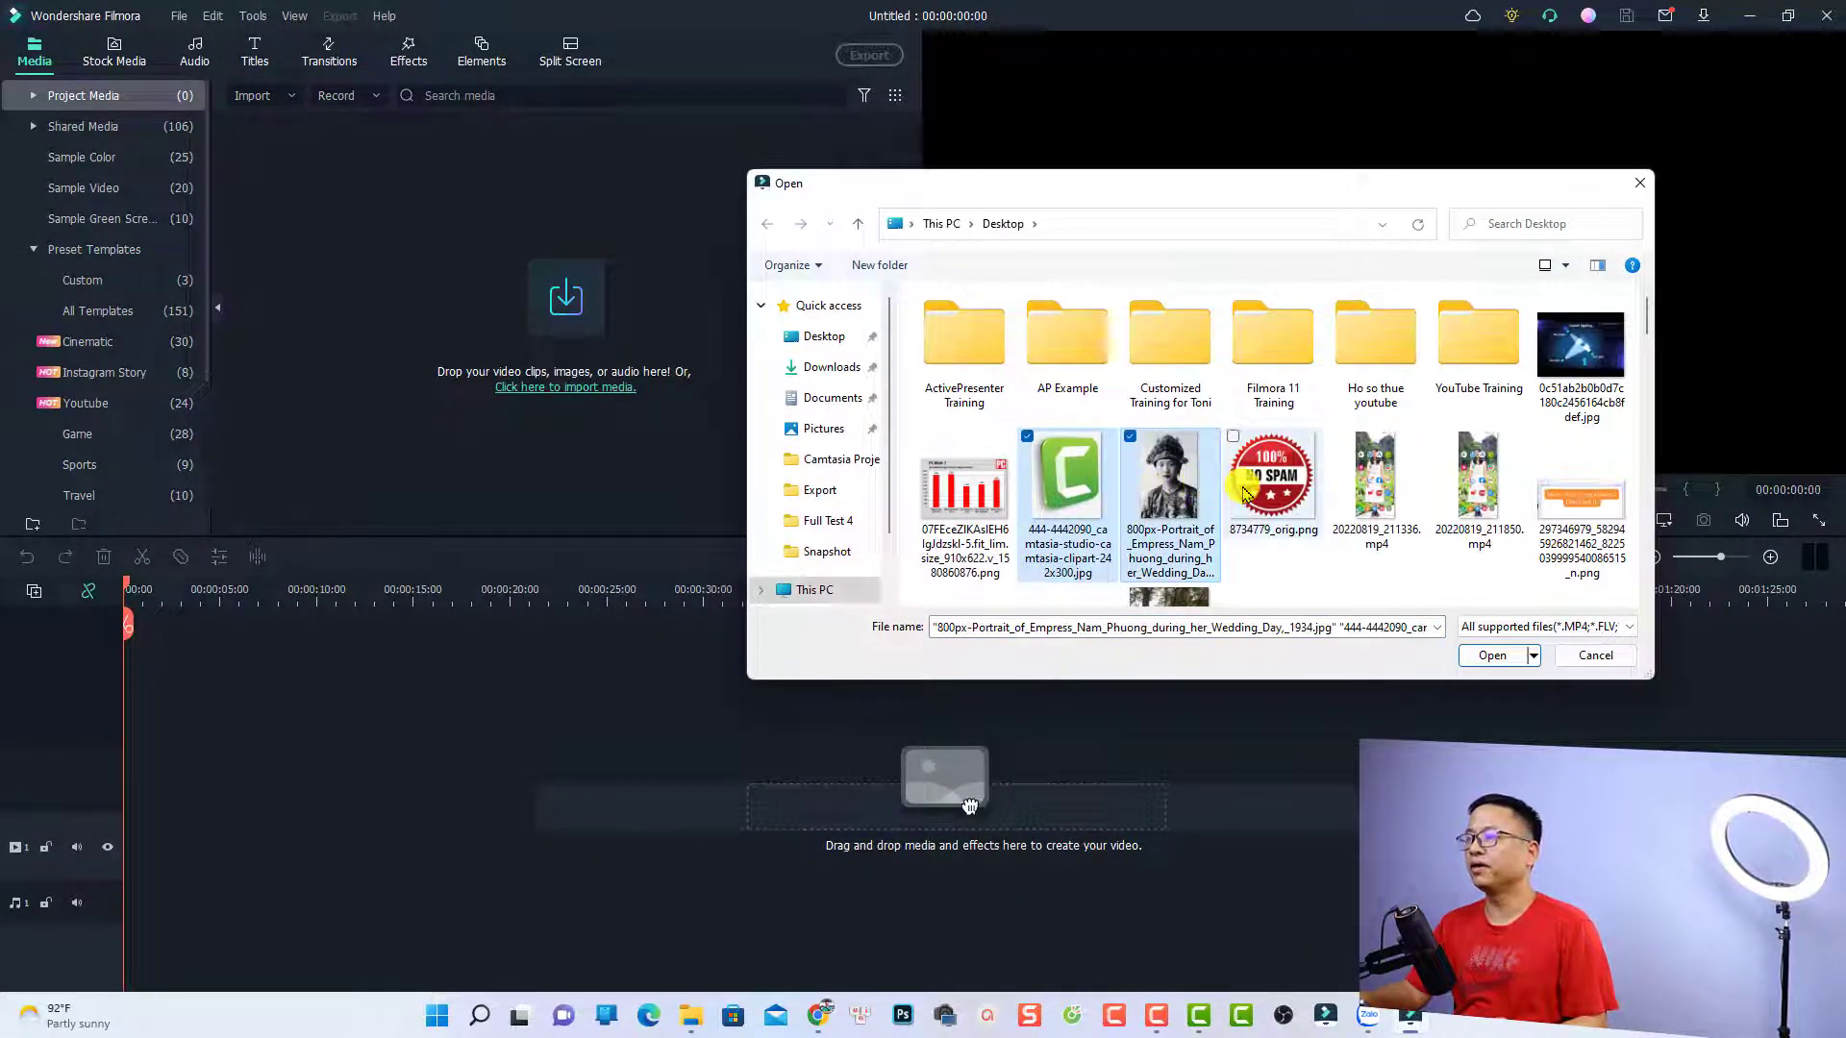
left_click(1271, 481, "ctrl")
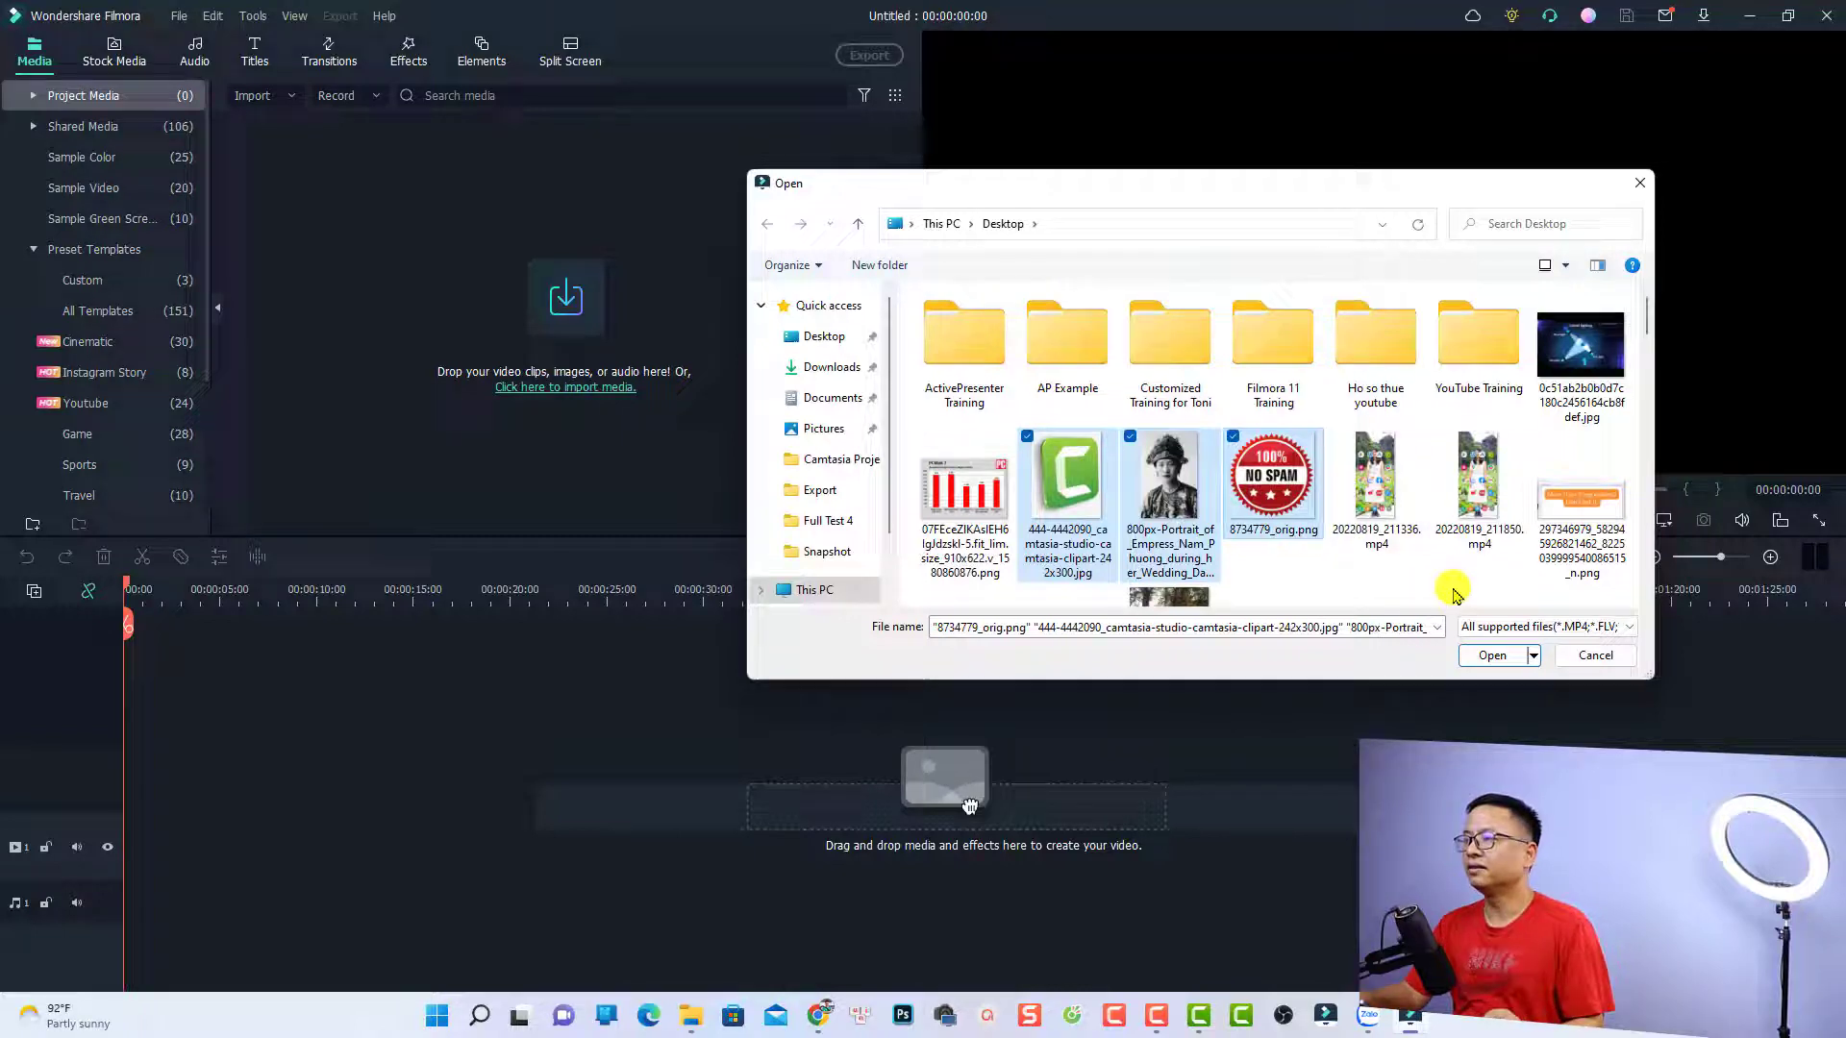
left_click(1380, 481, "ctrl")
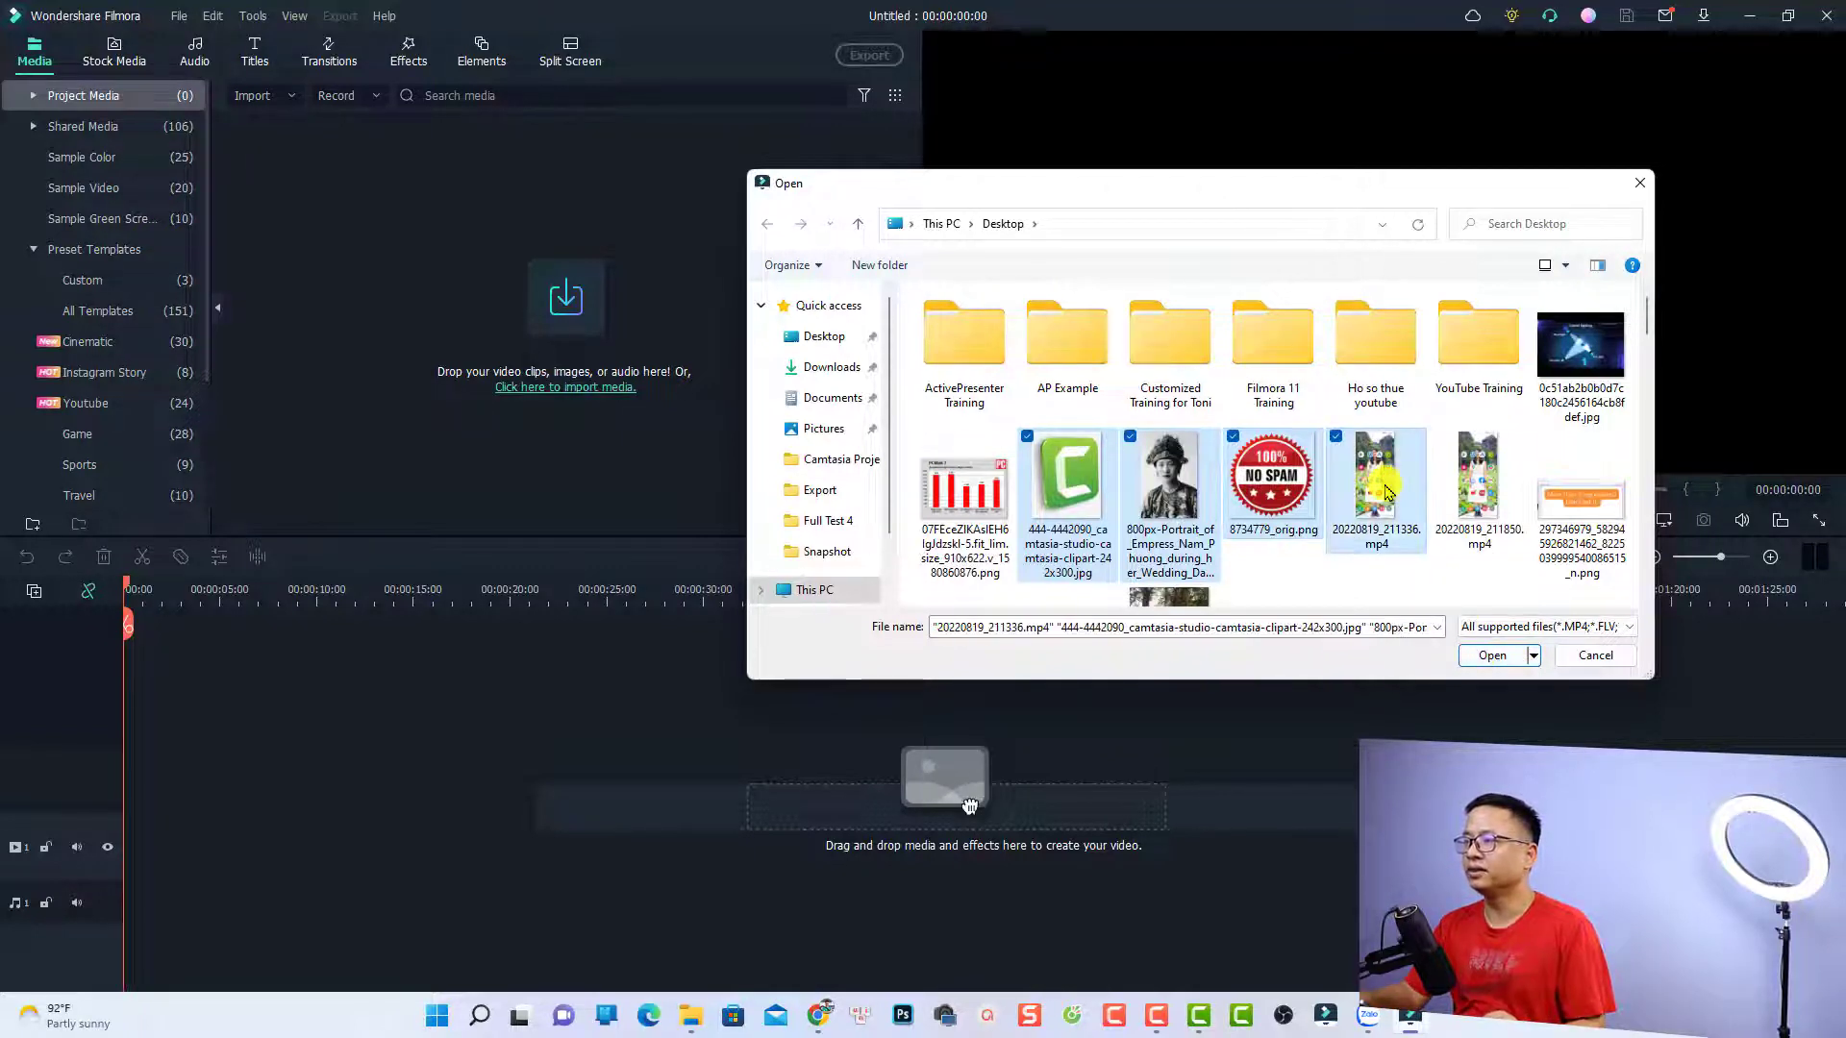
left_click(1449, 457, "ctrl")
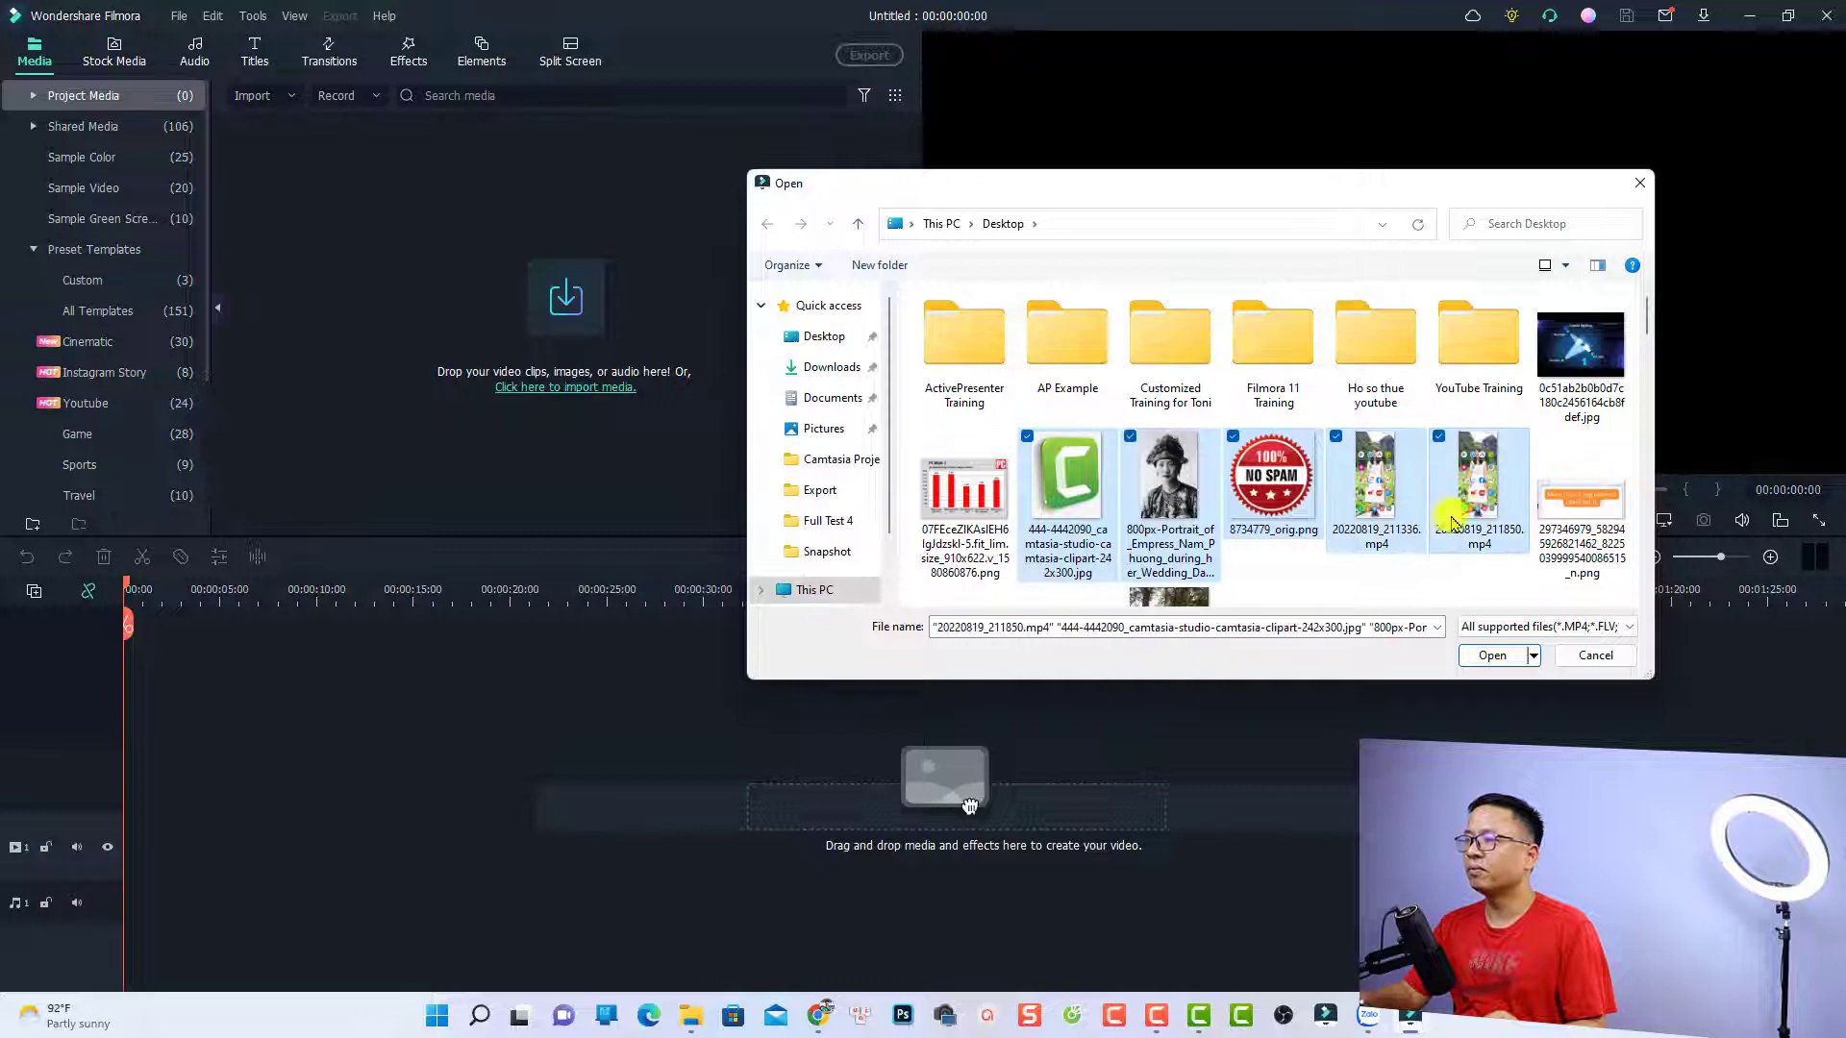
left_click(1490, 656)
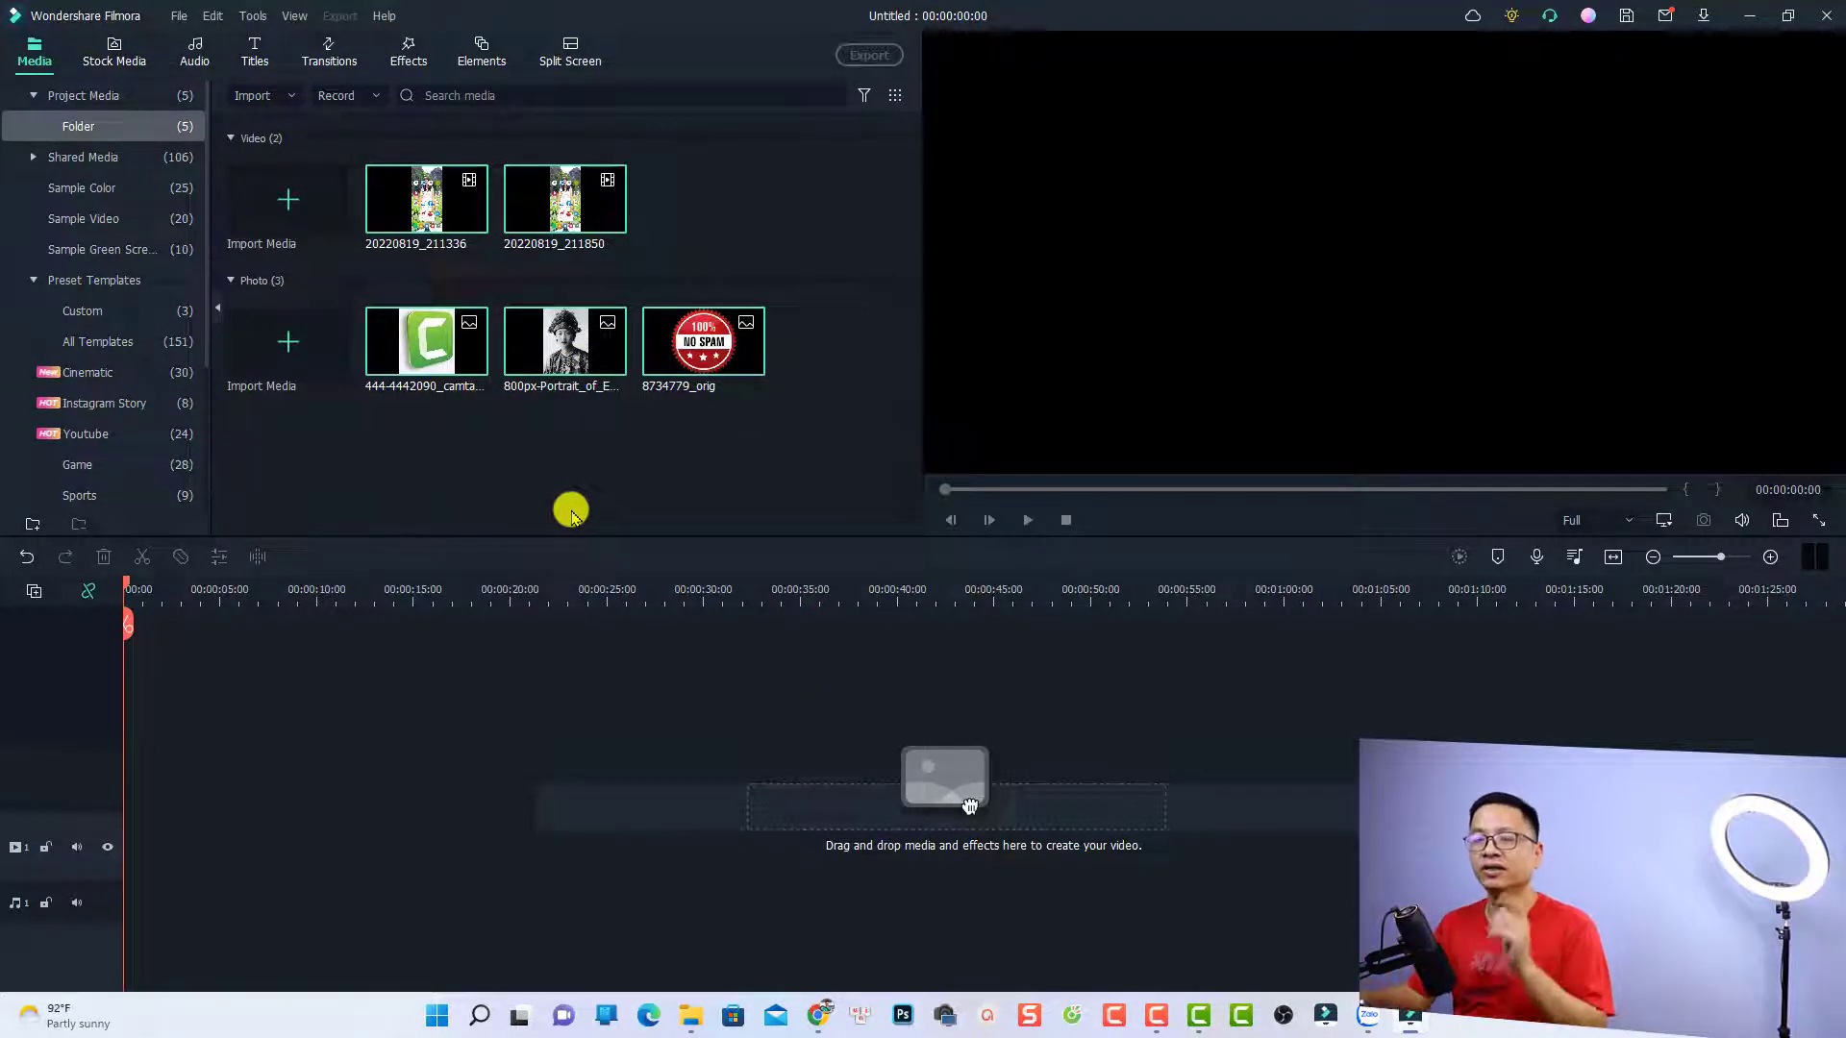
Open Explorer at Canon 800D\2022_08_06 in a smaller window placed beside Filmora
mouse_move(690, 1017)
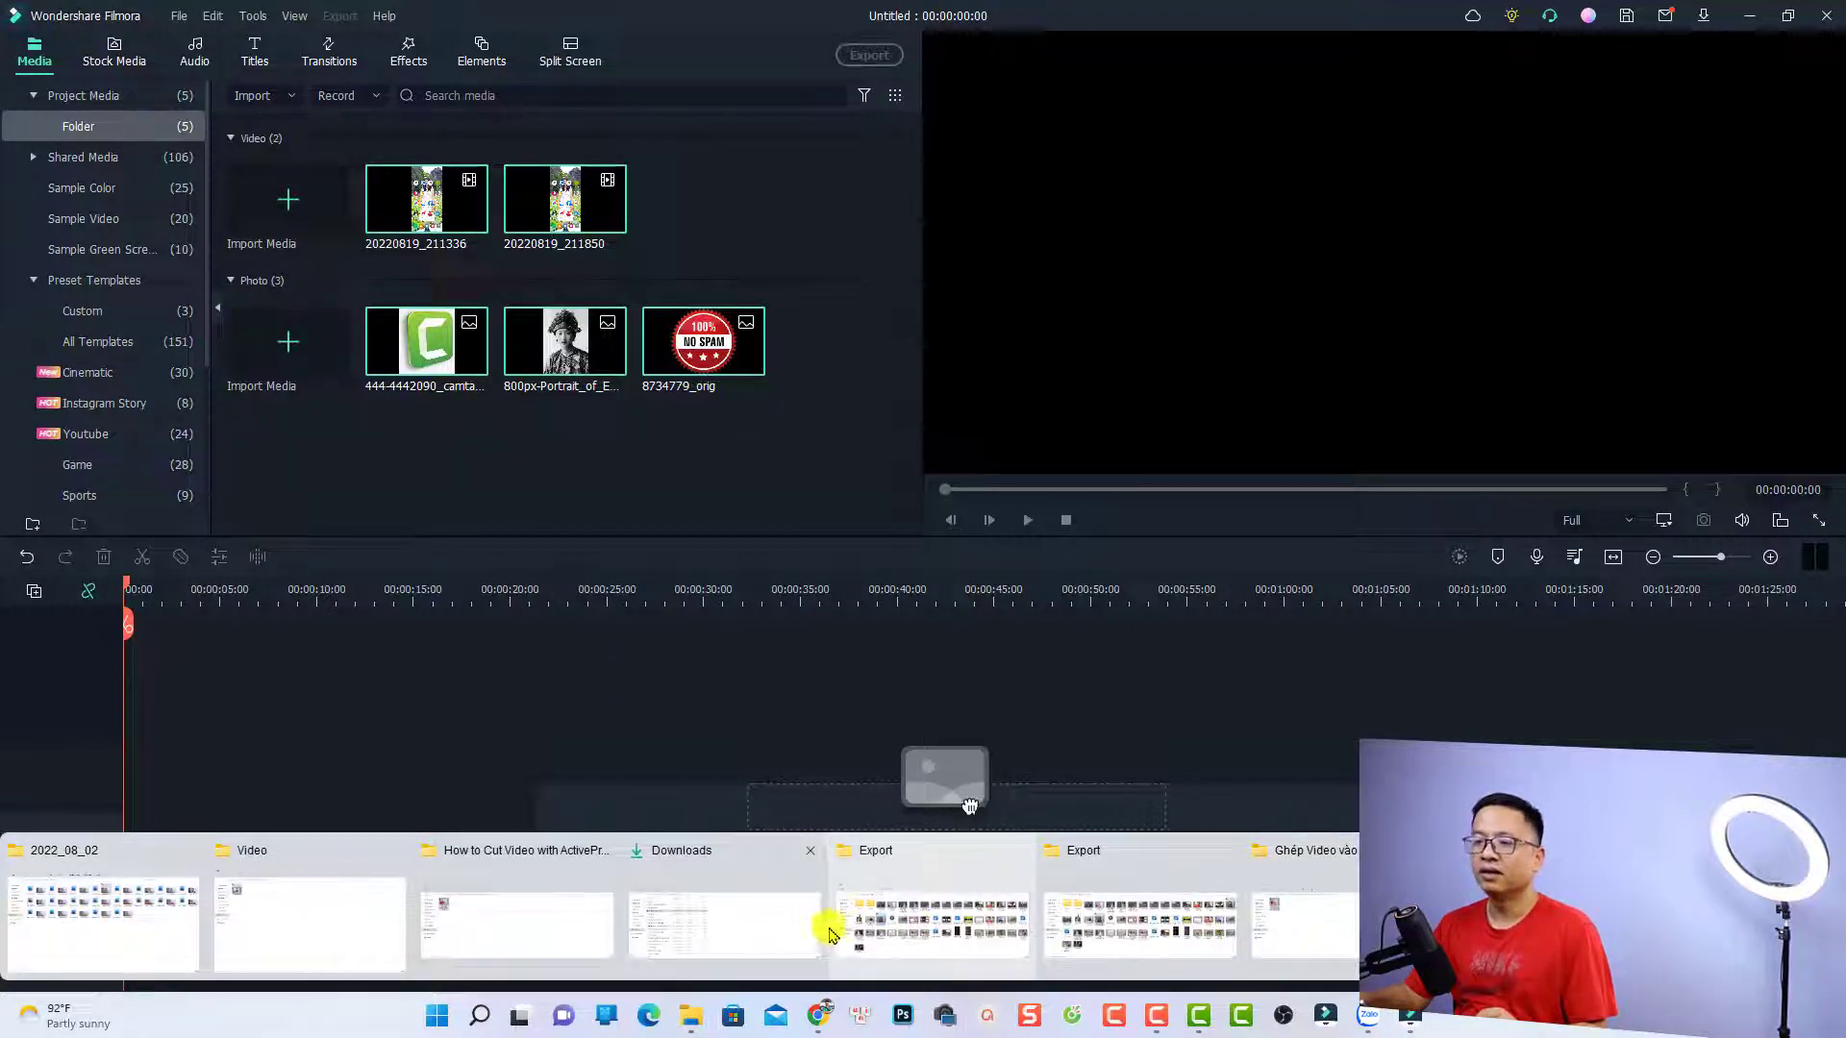
left_click(115, 928)
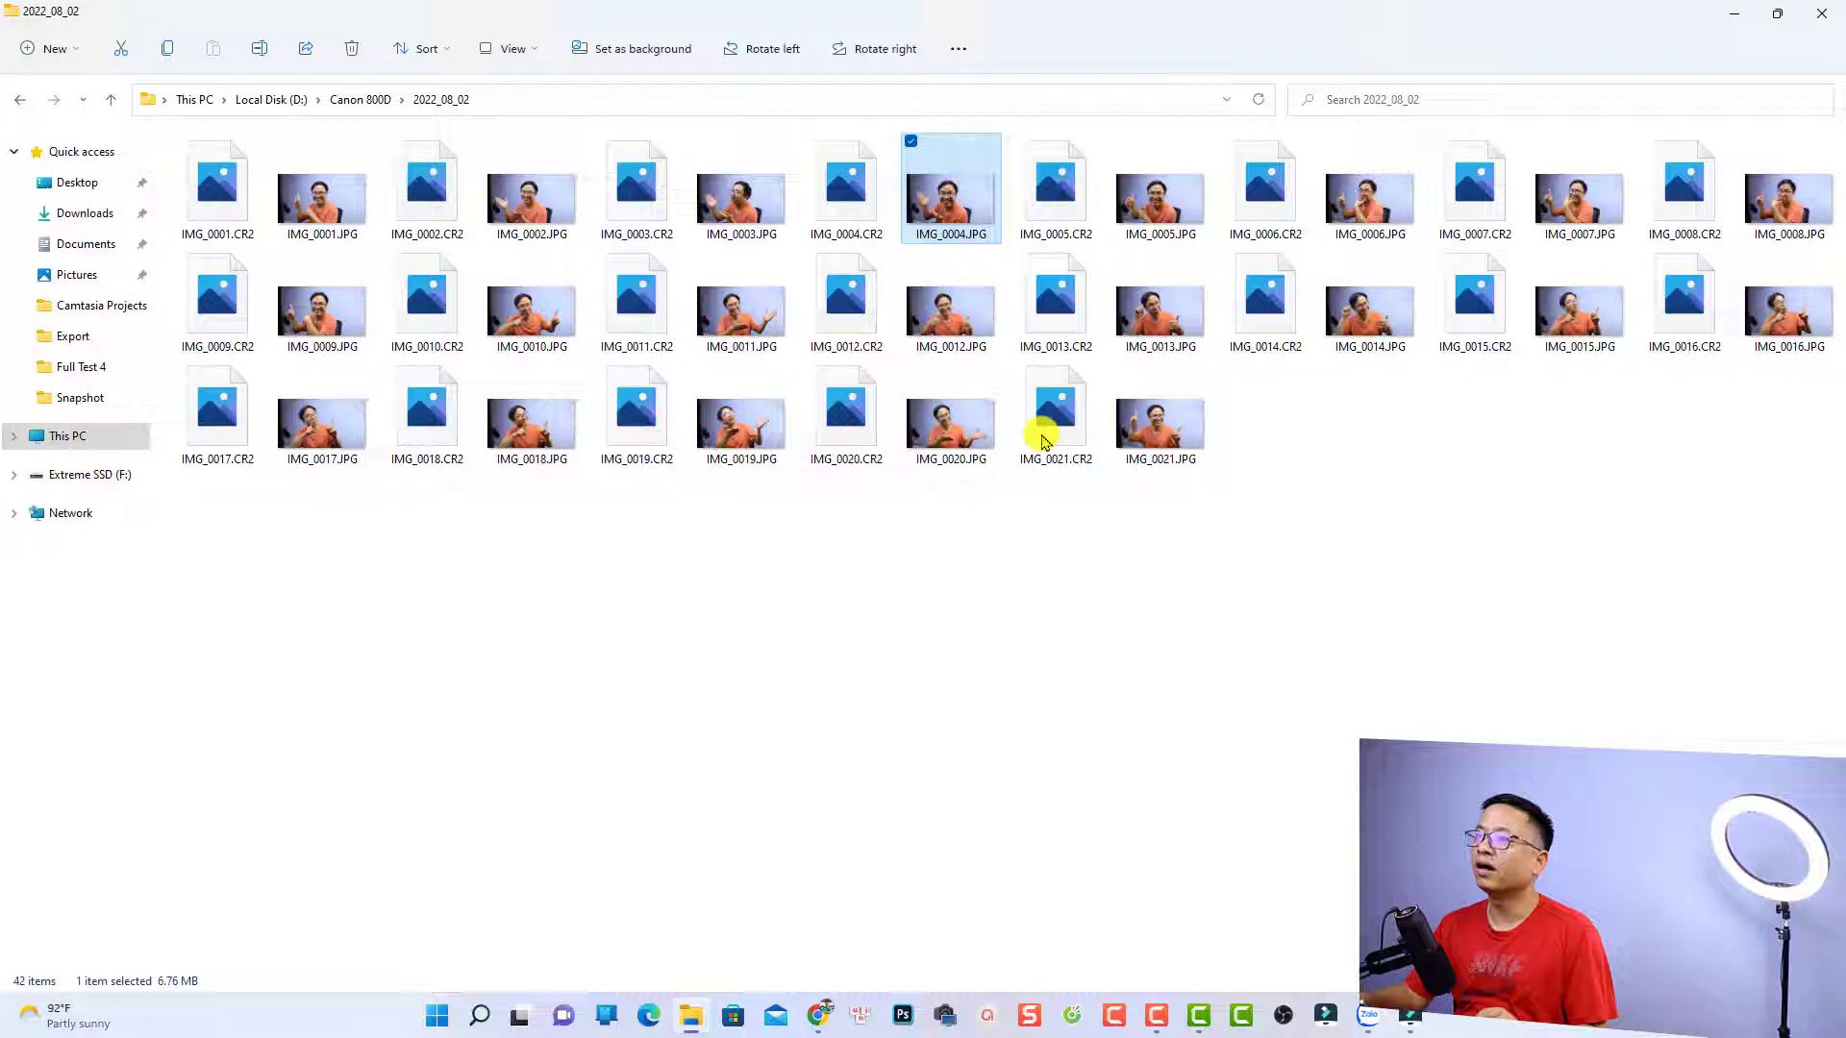
left_click(332, 100)
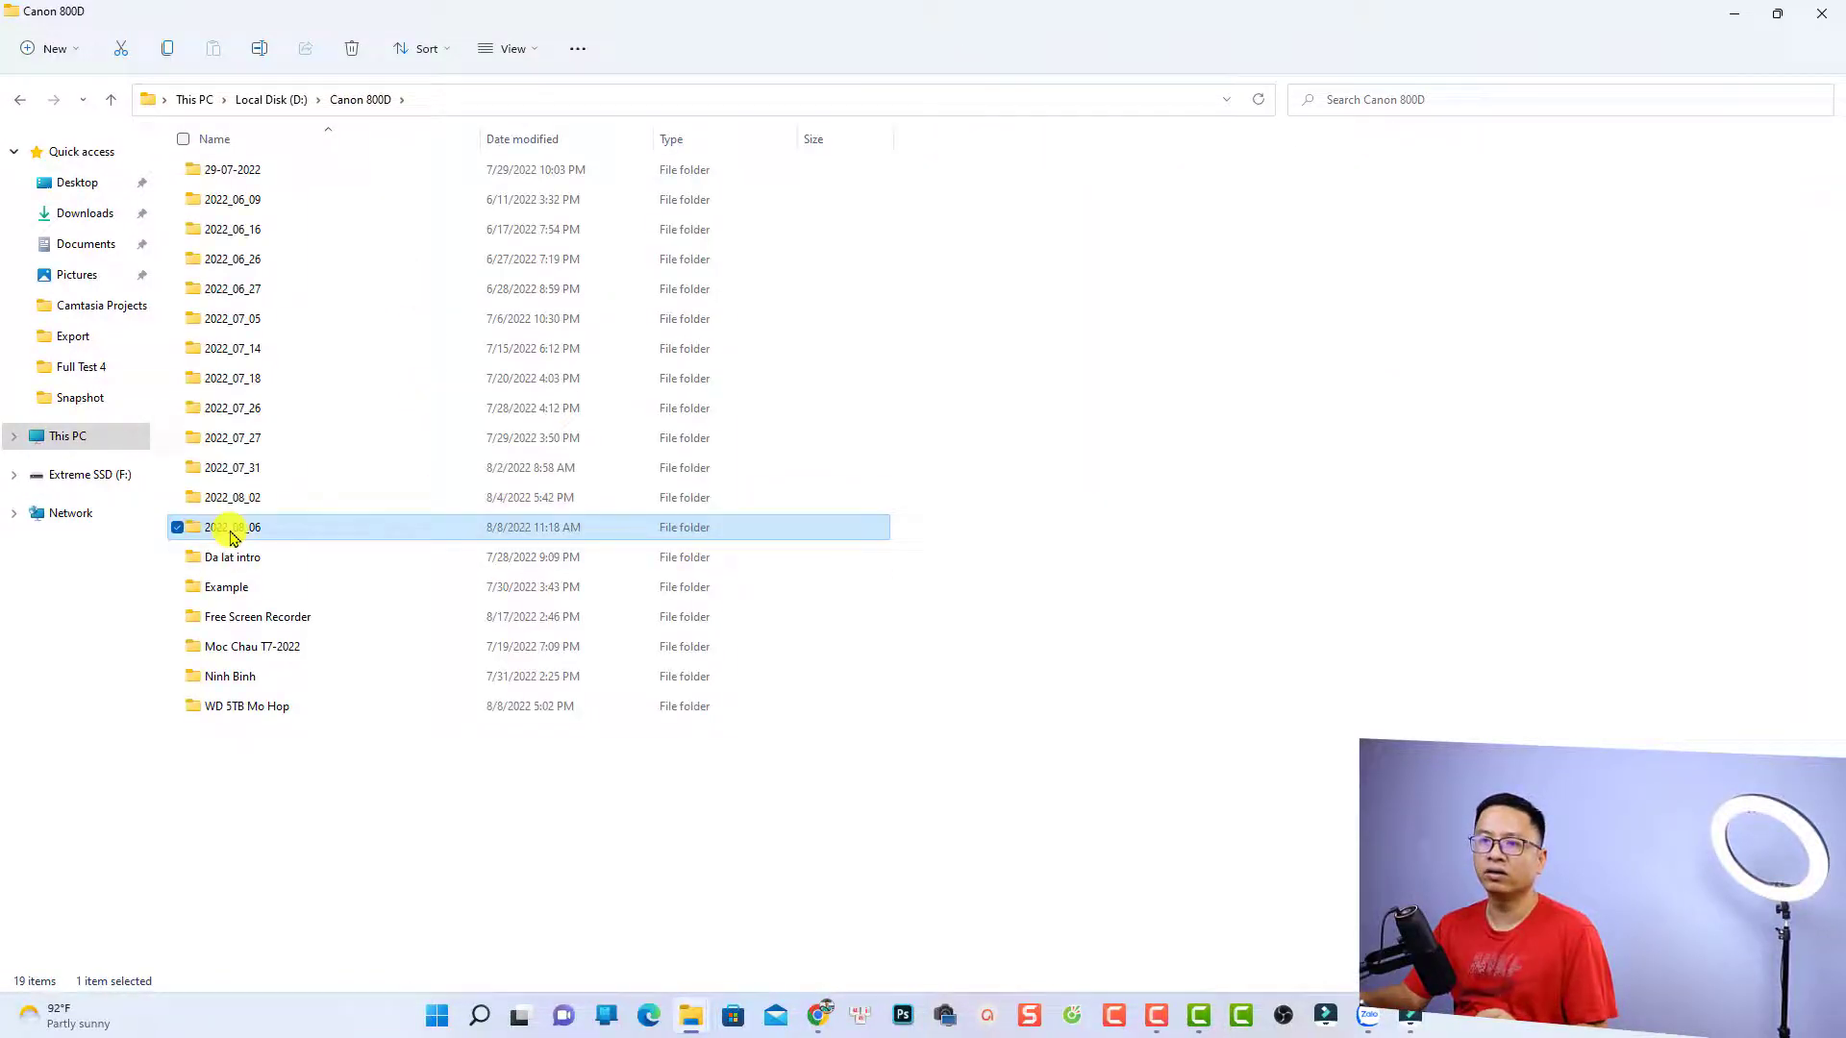
double_click(234, 527)
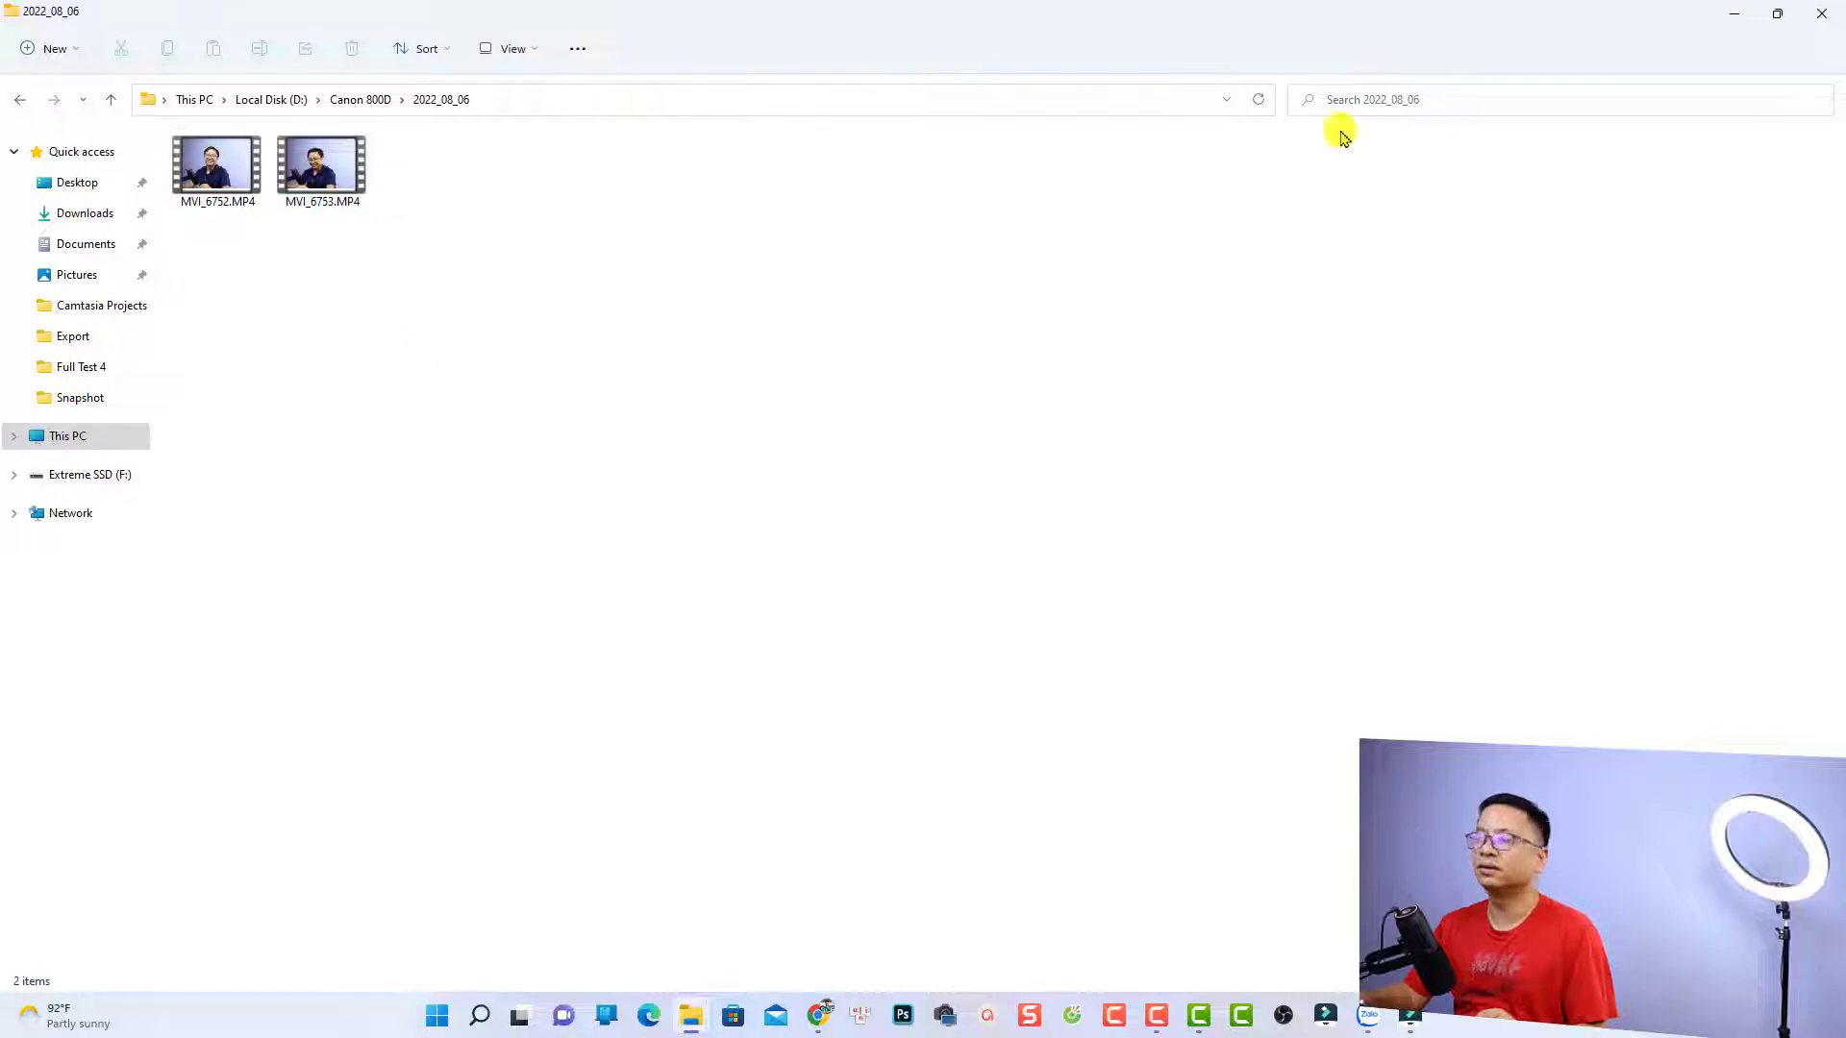
left_click(1781, 17)
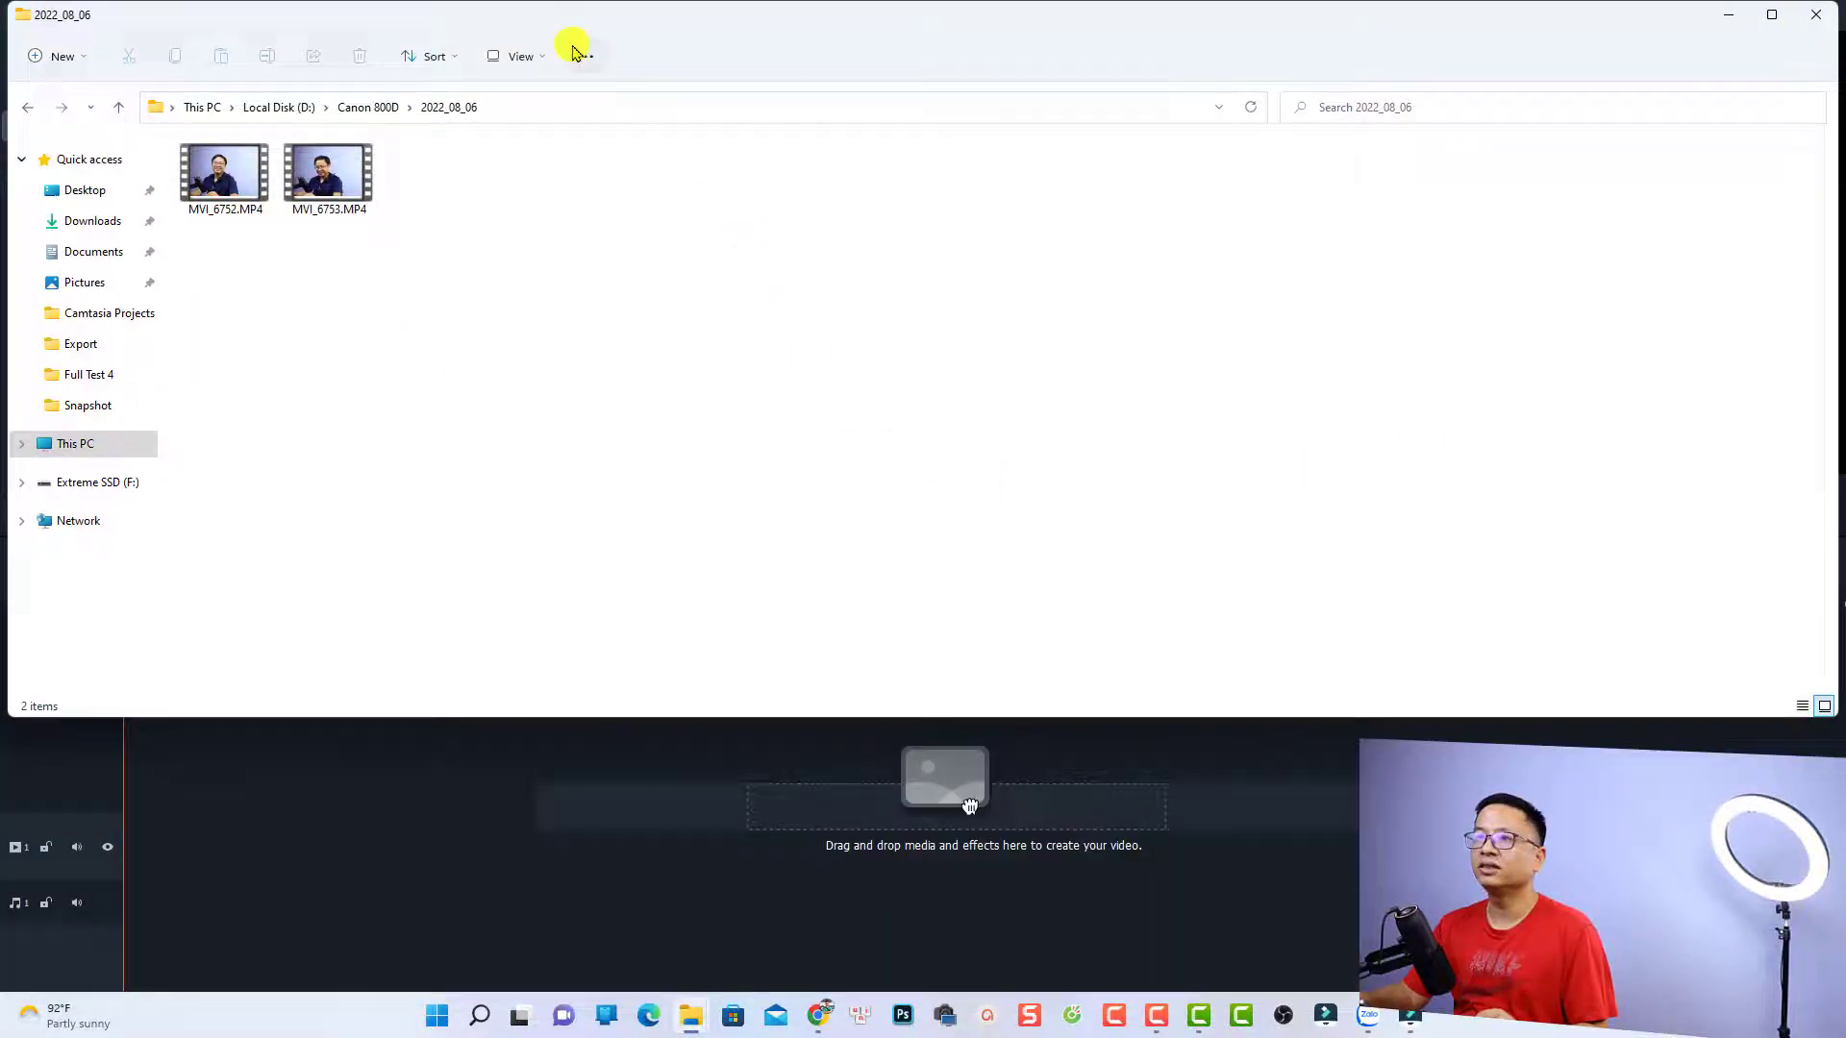
left_click_drag(528, 12, 1455, 264)
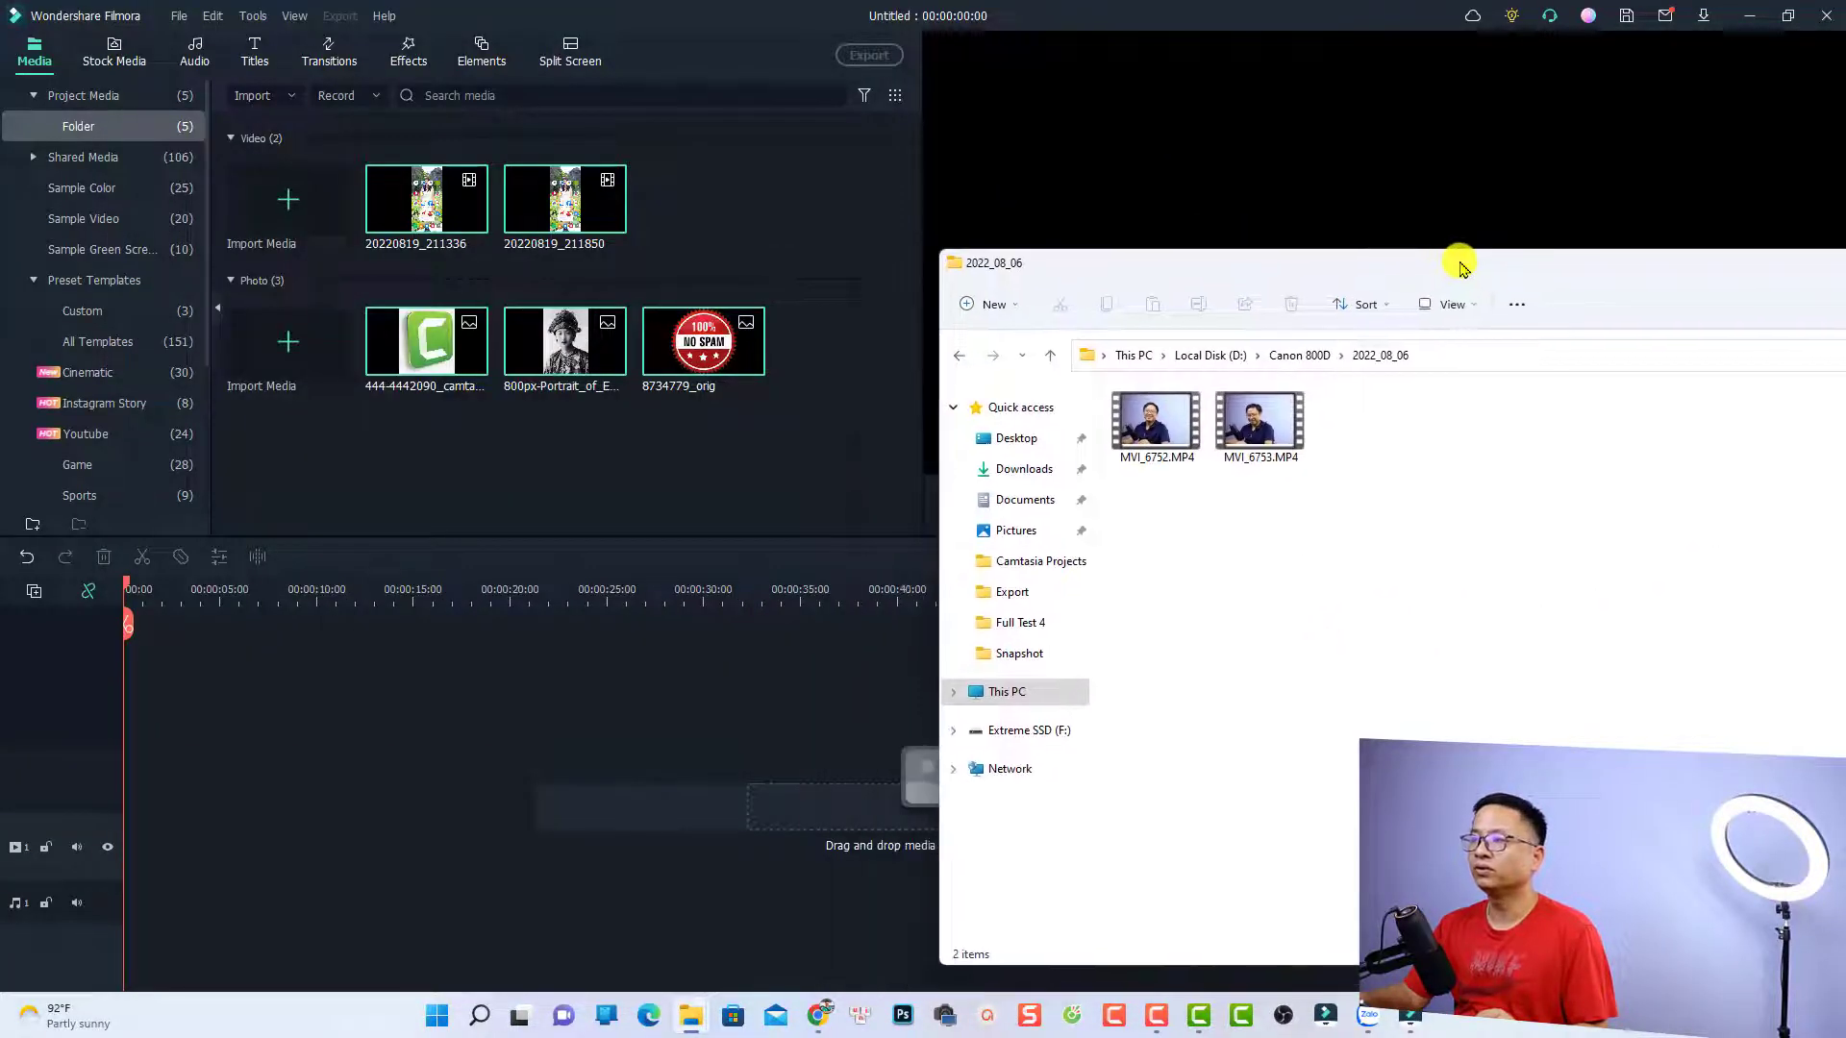
Drag MVI_6752 and MVI_6753 from Explorer into Project Media, making seven items
left_click_drag(1345, 530, 383, 458)
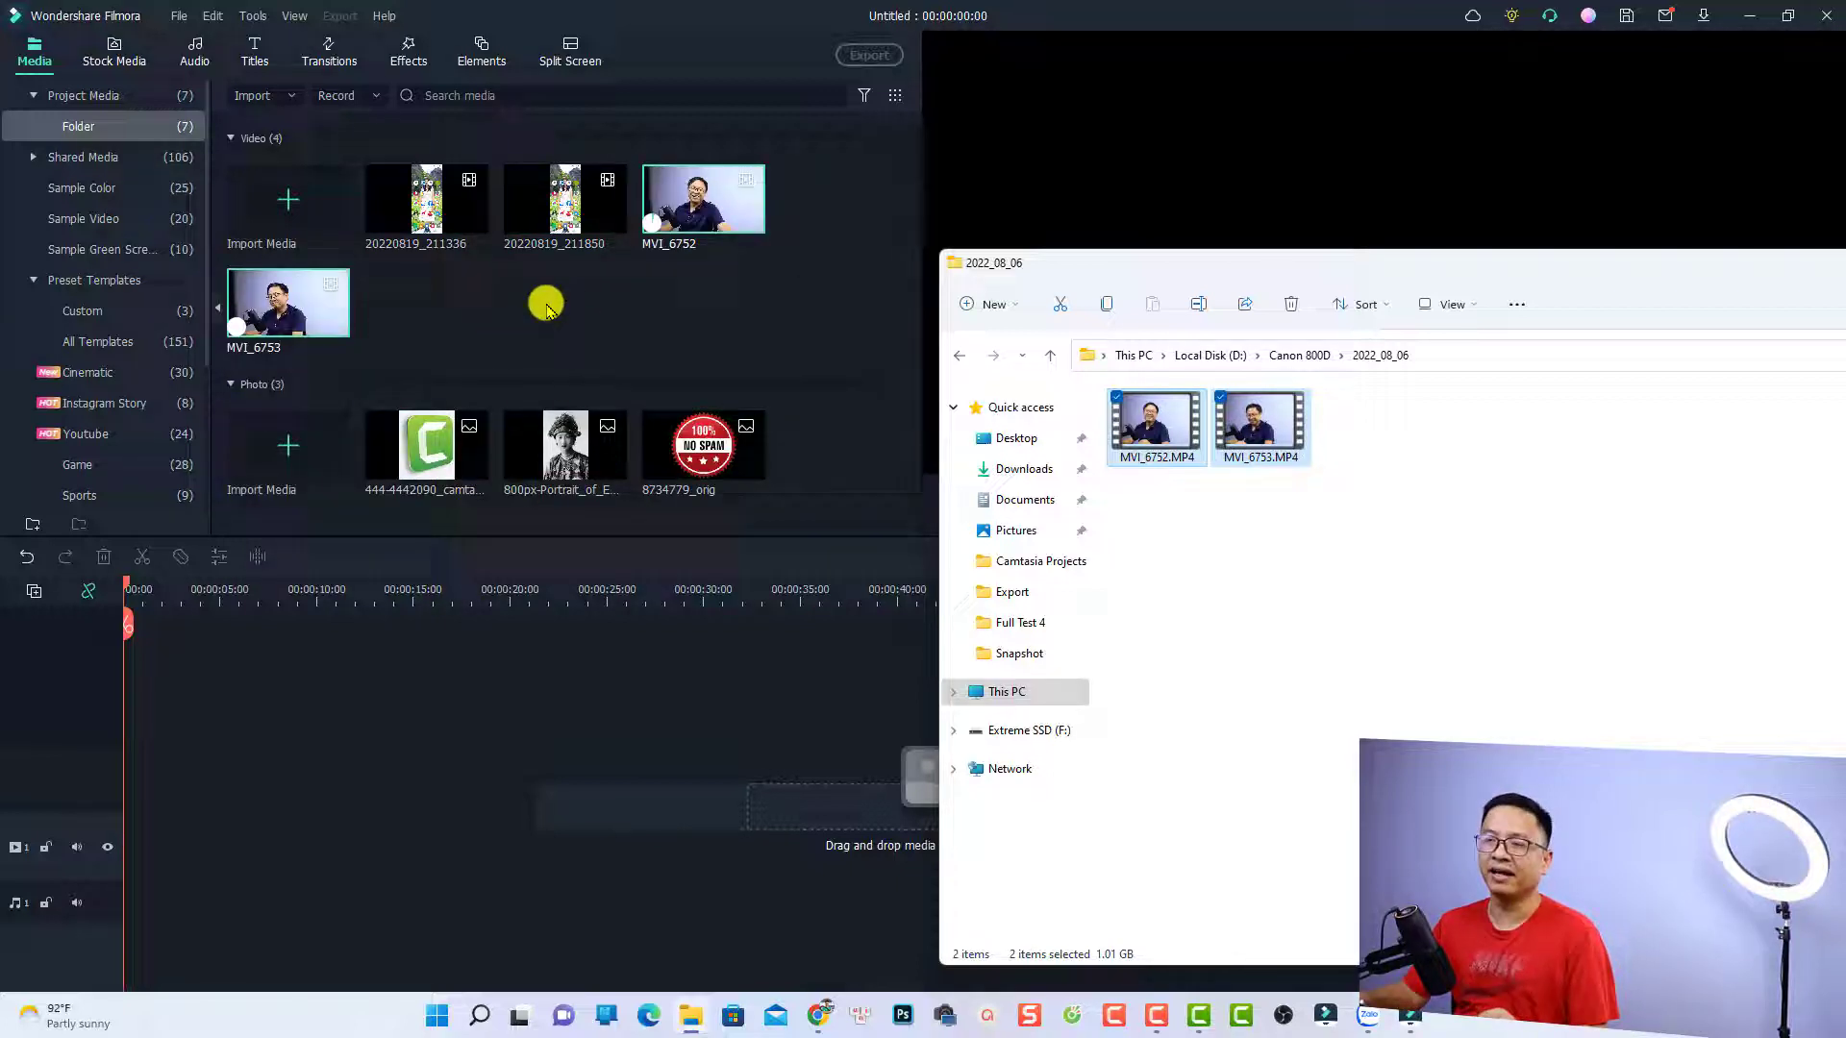
Filter Project Media by Video, then Audio, then Image, ending on Subtitle
left_click(862, 93)
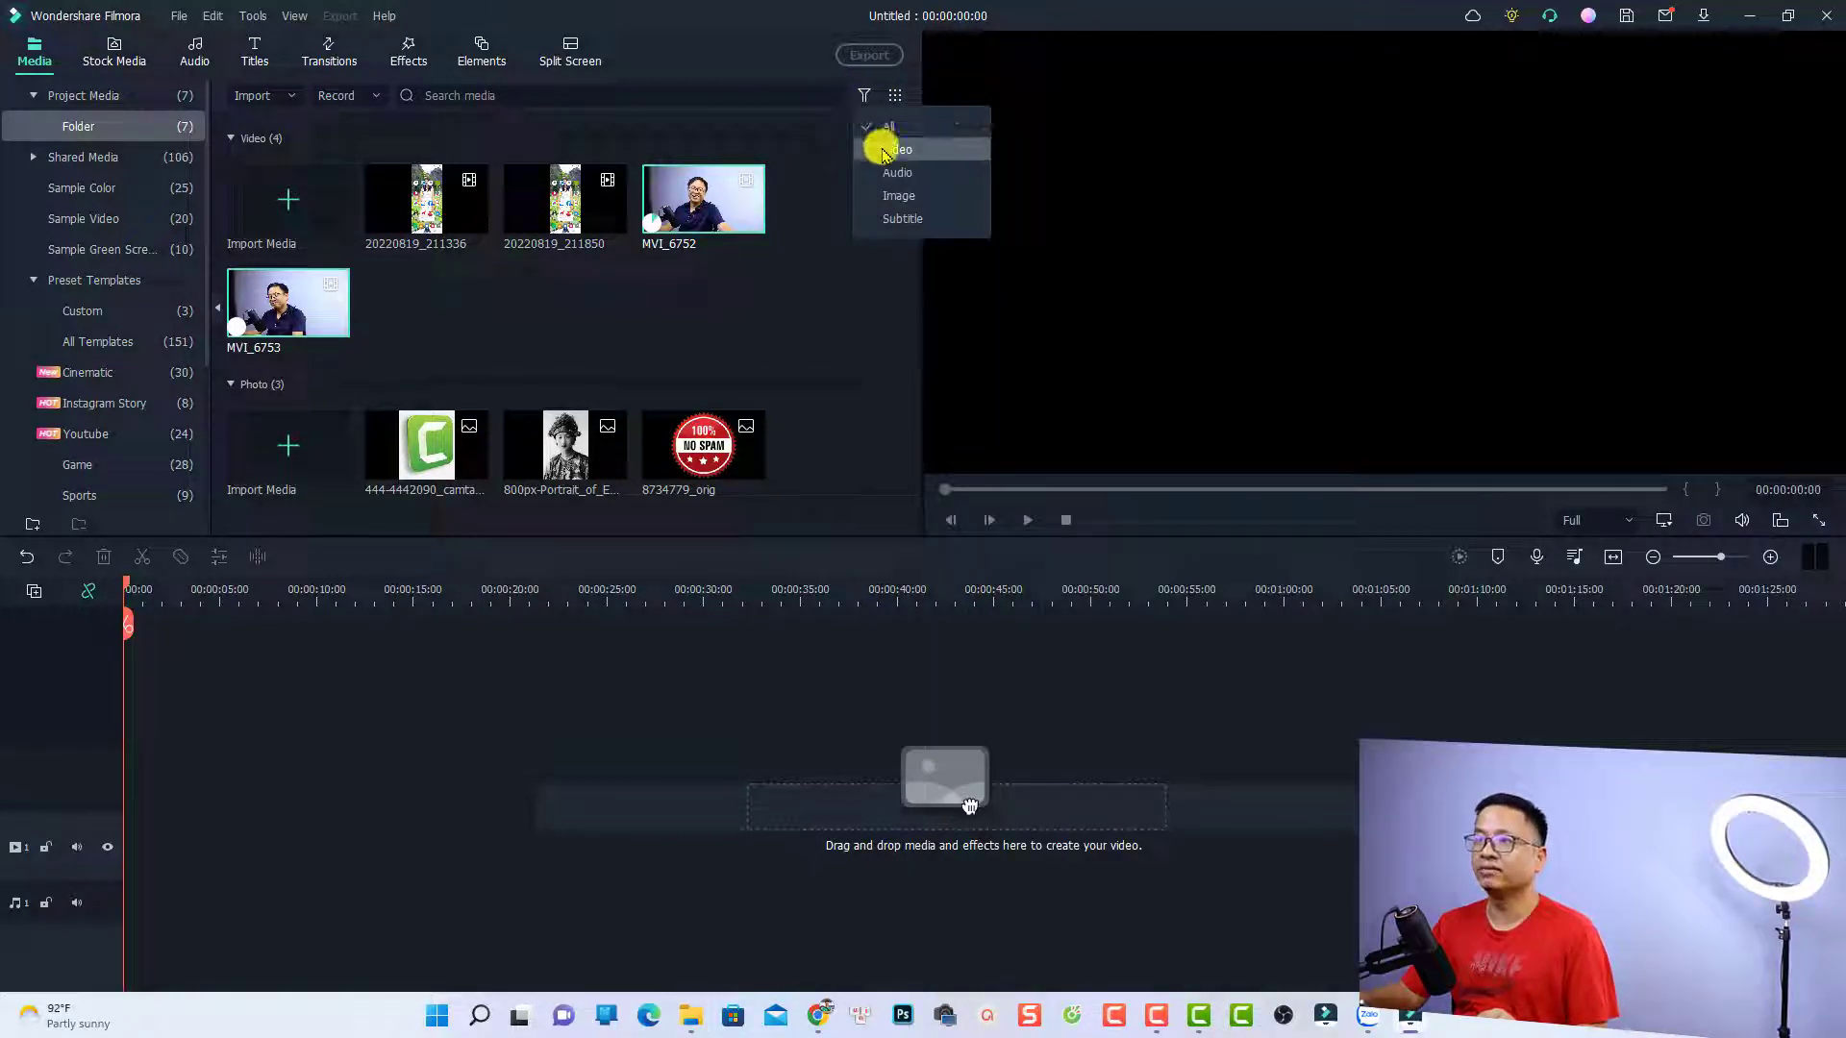
left_click(885, 150)
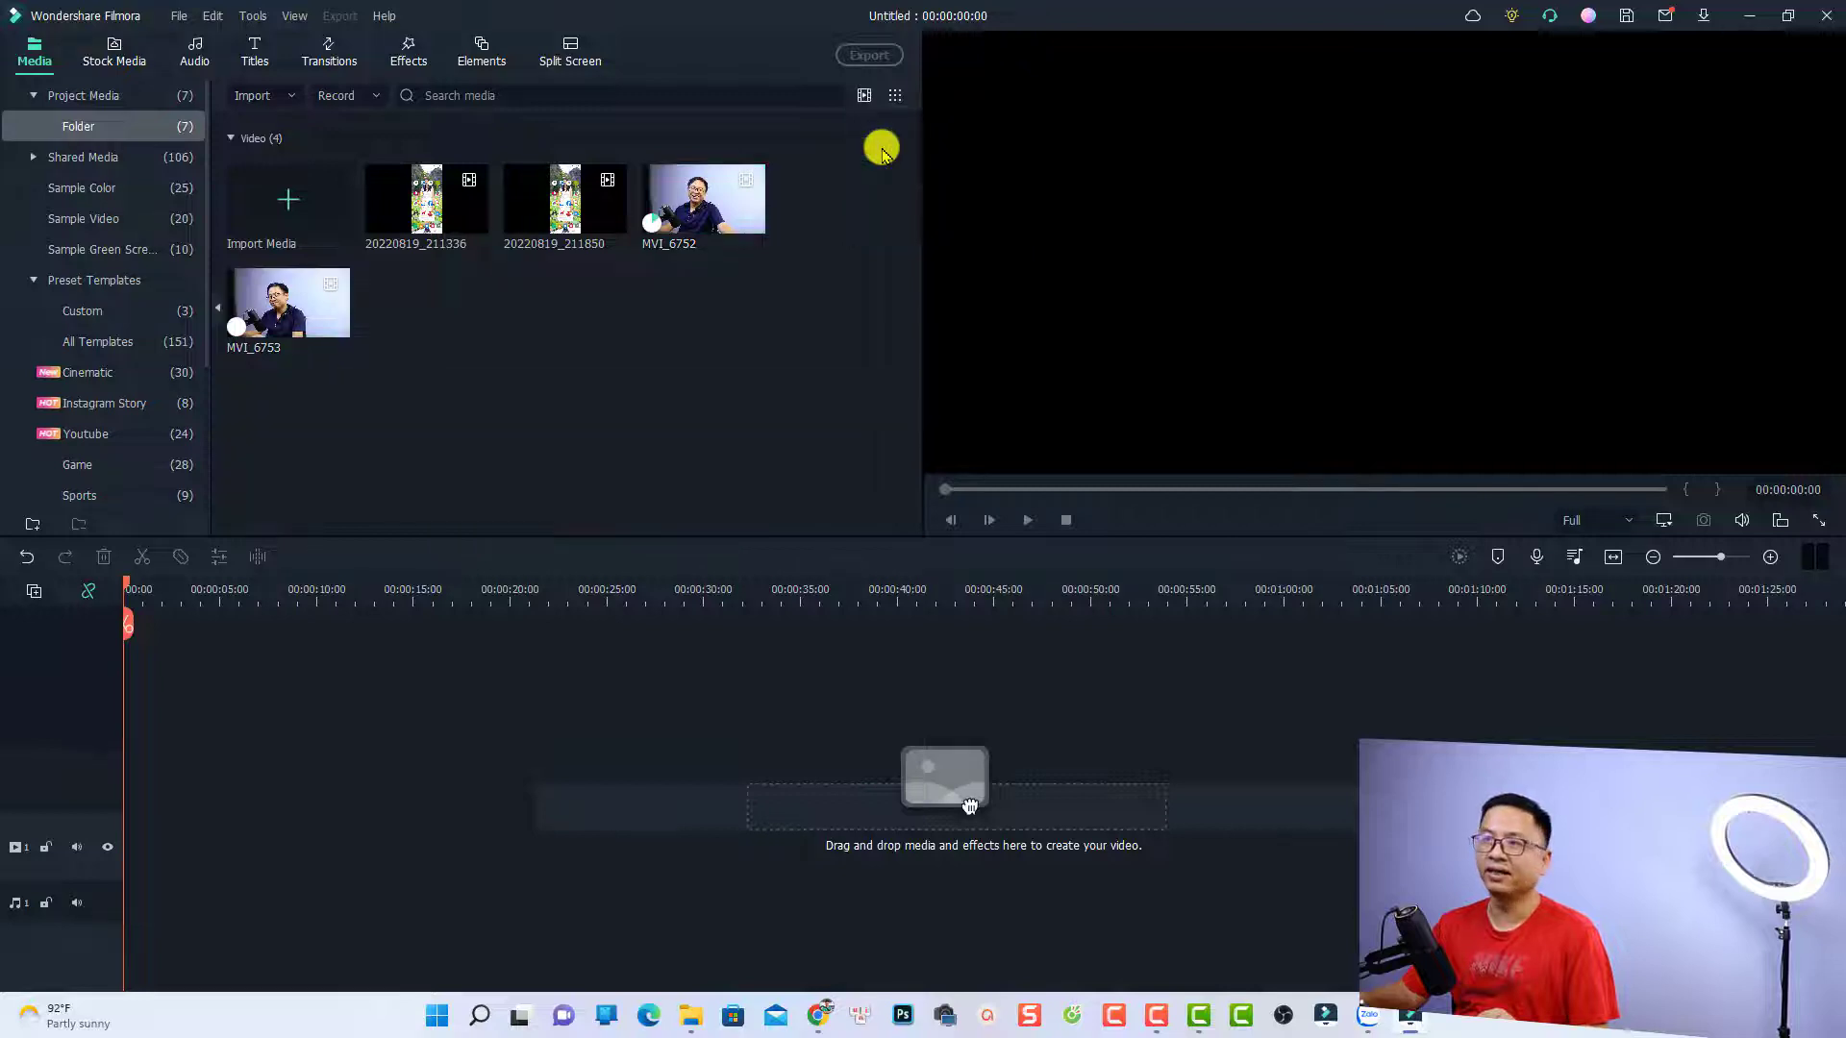
left_click(864, 94)
left_click(877, 175)
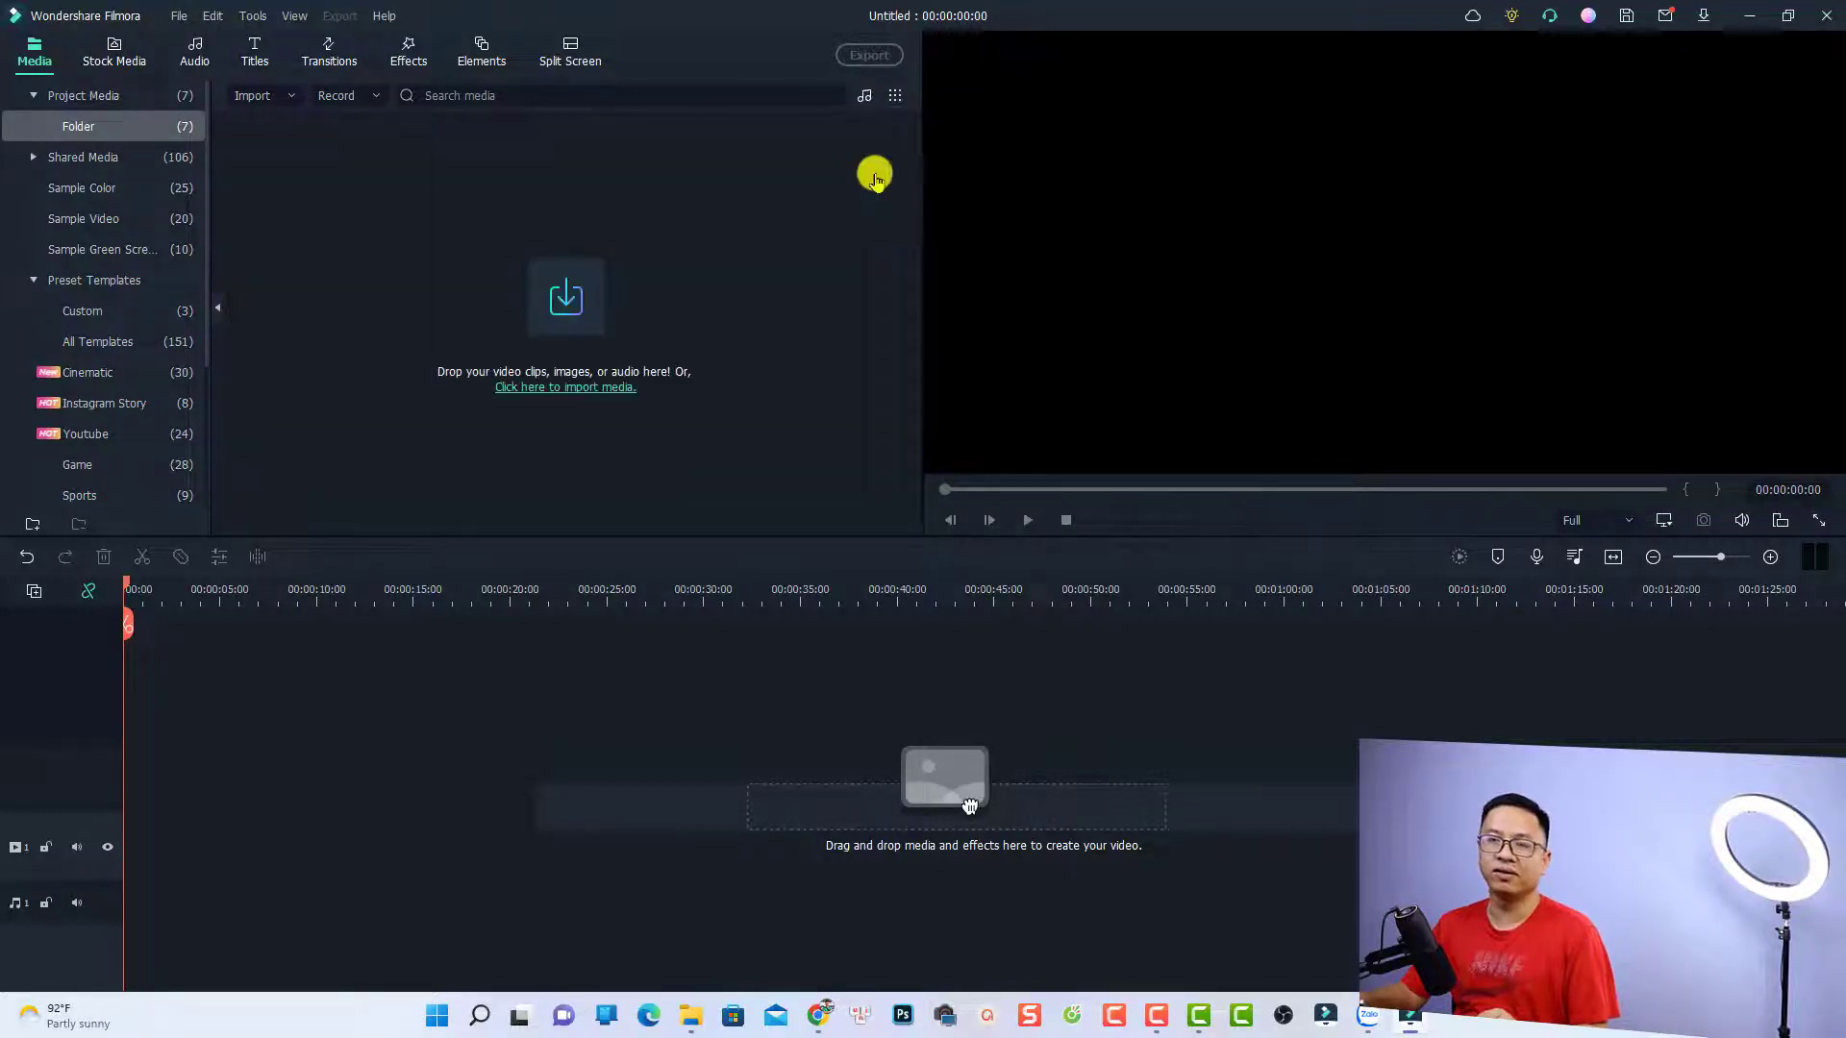
left_click(865, 94)
left_click(875, 197)
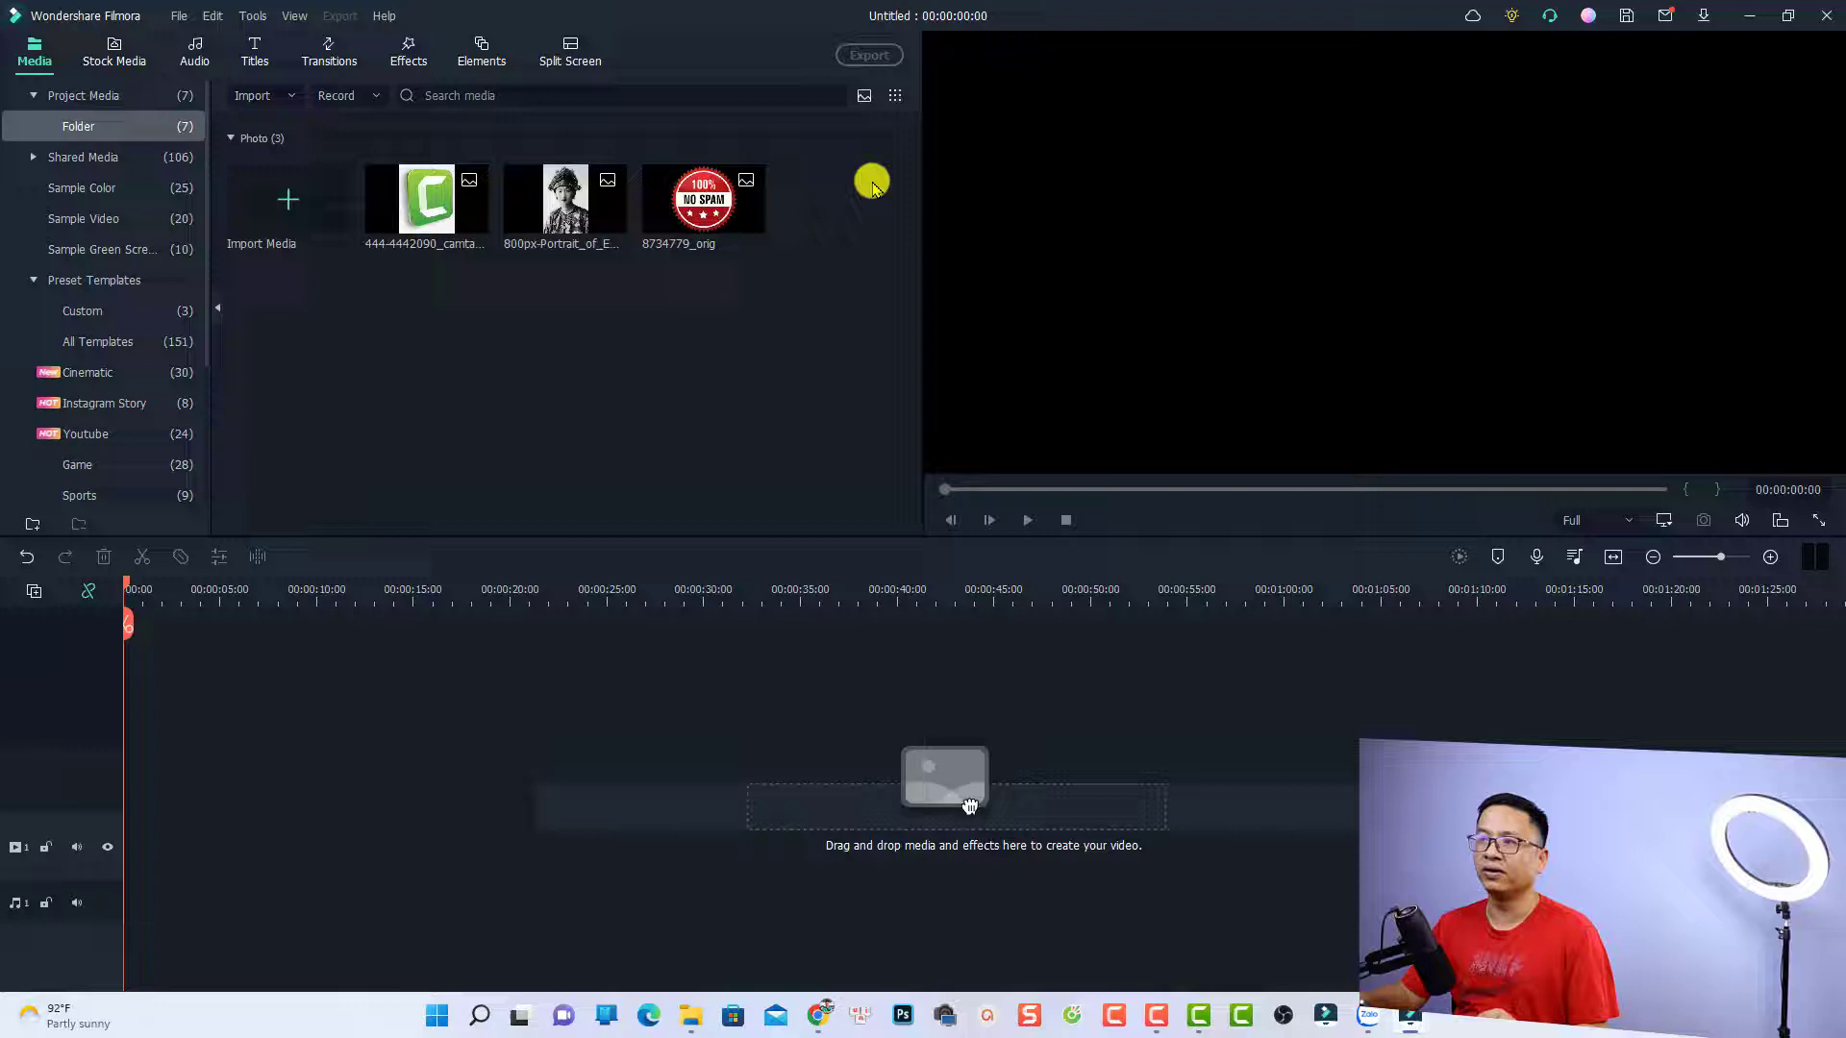
left_click(865, 95)
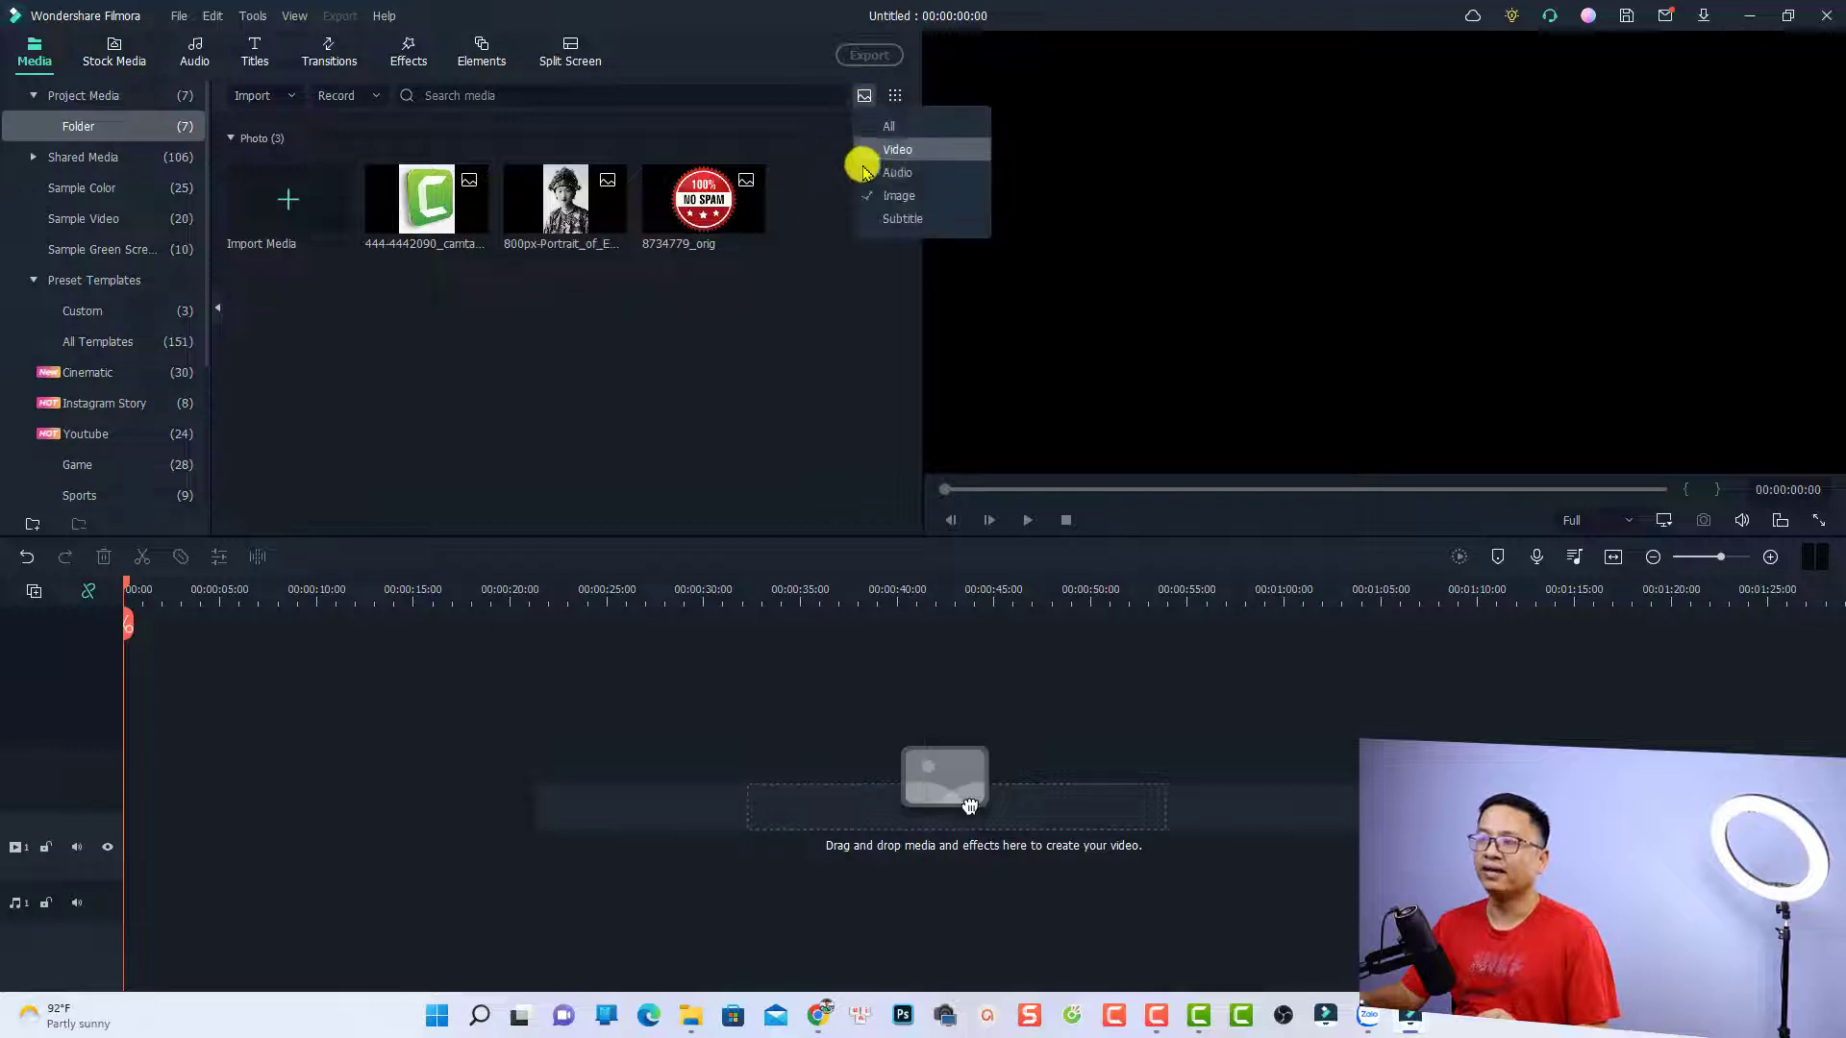
left_click(887, 219)
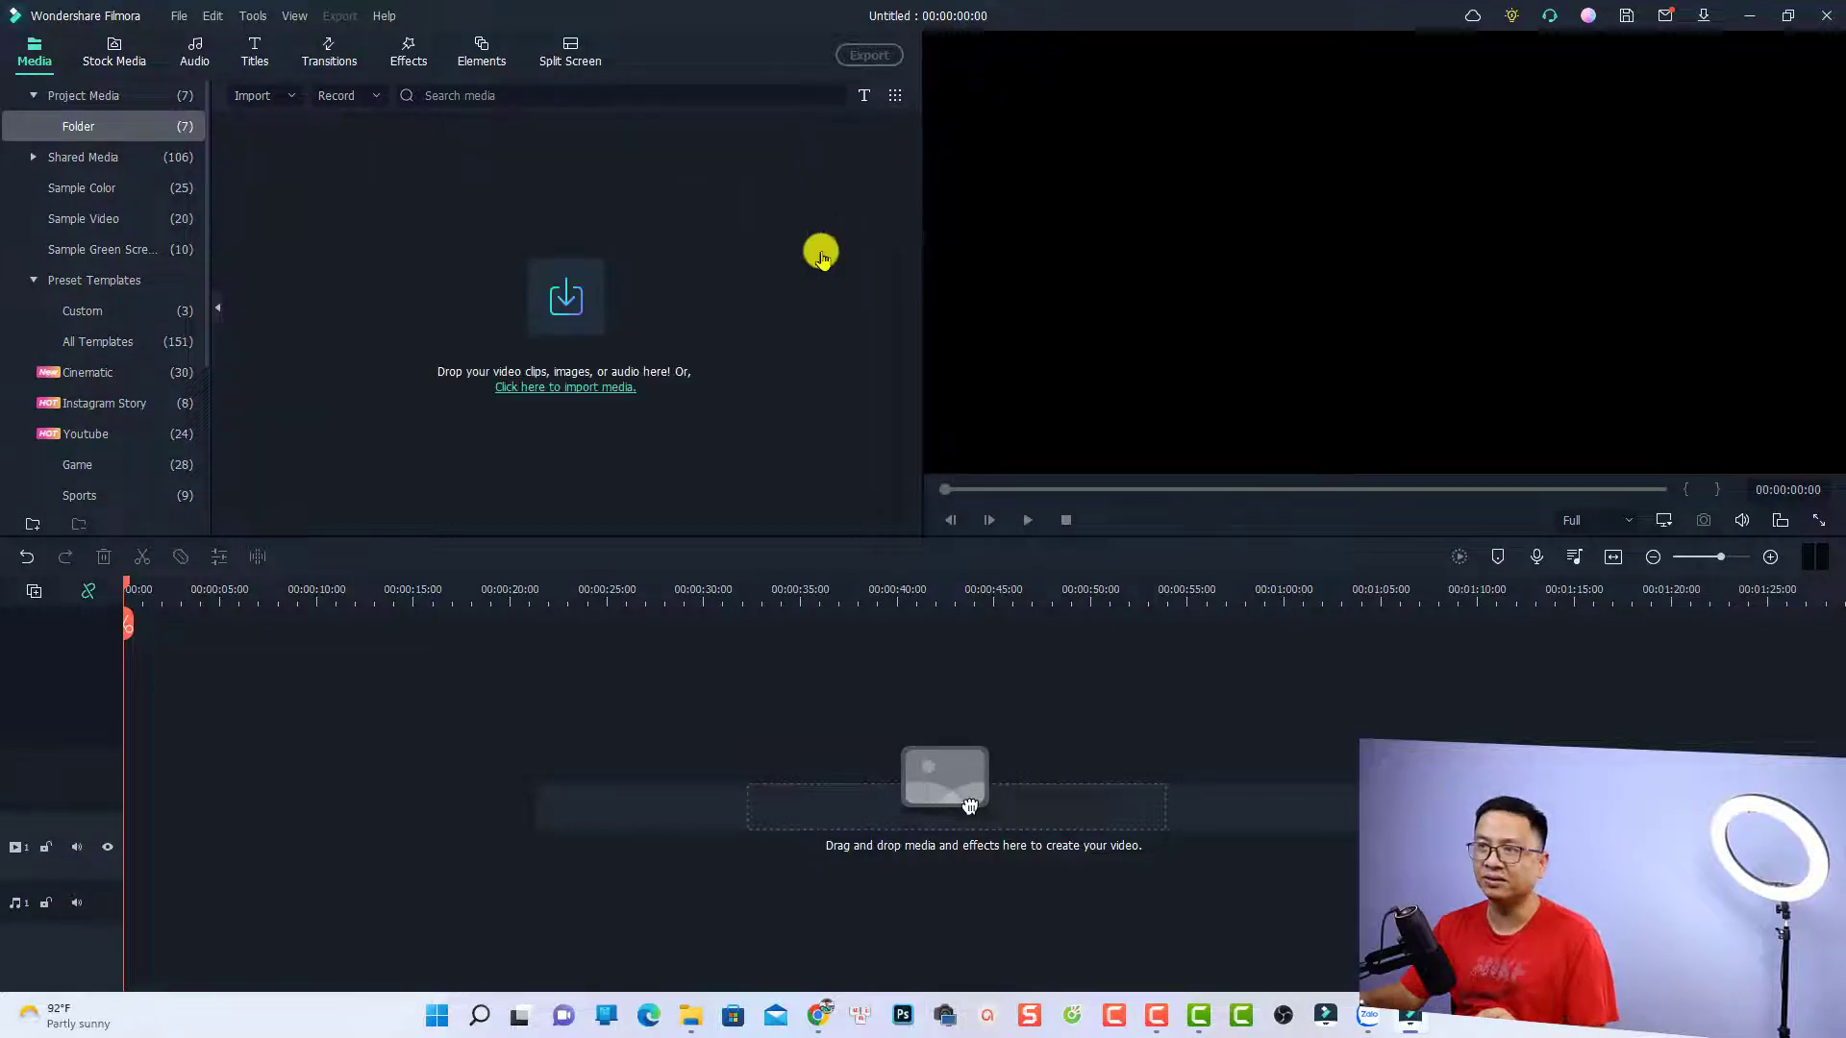
Sort Project Media by Type and reset the filter to All, showing Video (4) and Photo (3)
left_click(895, 96)
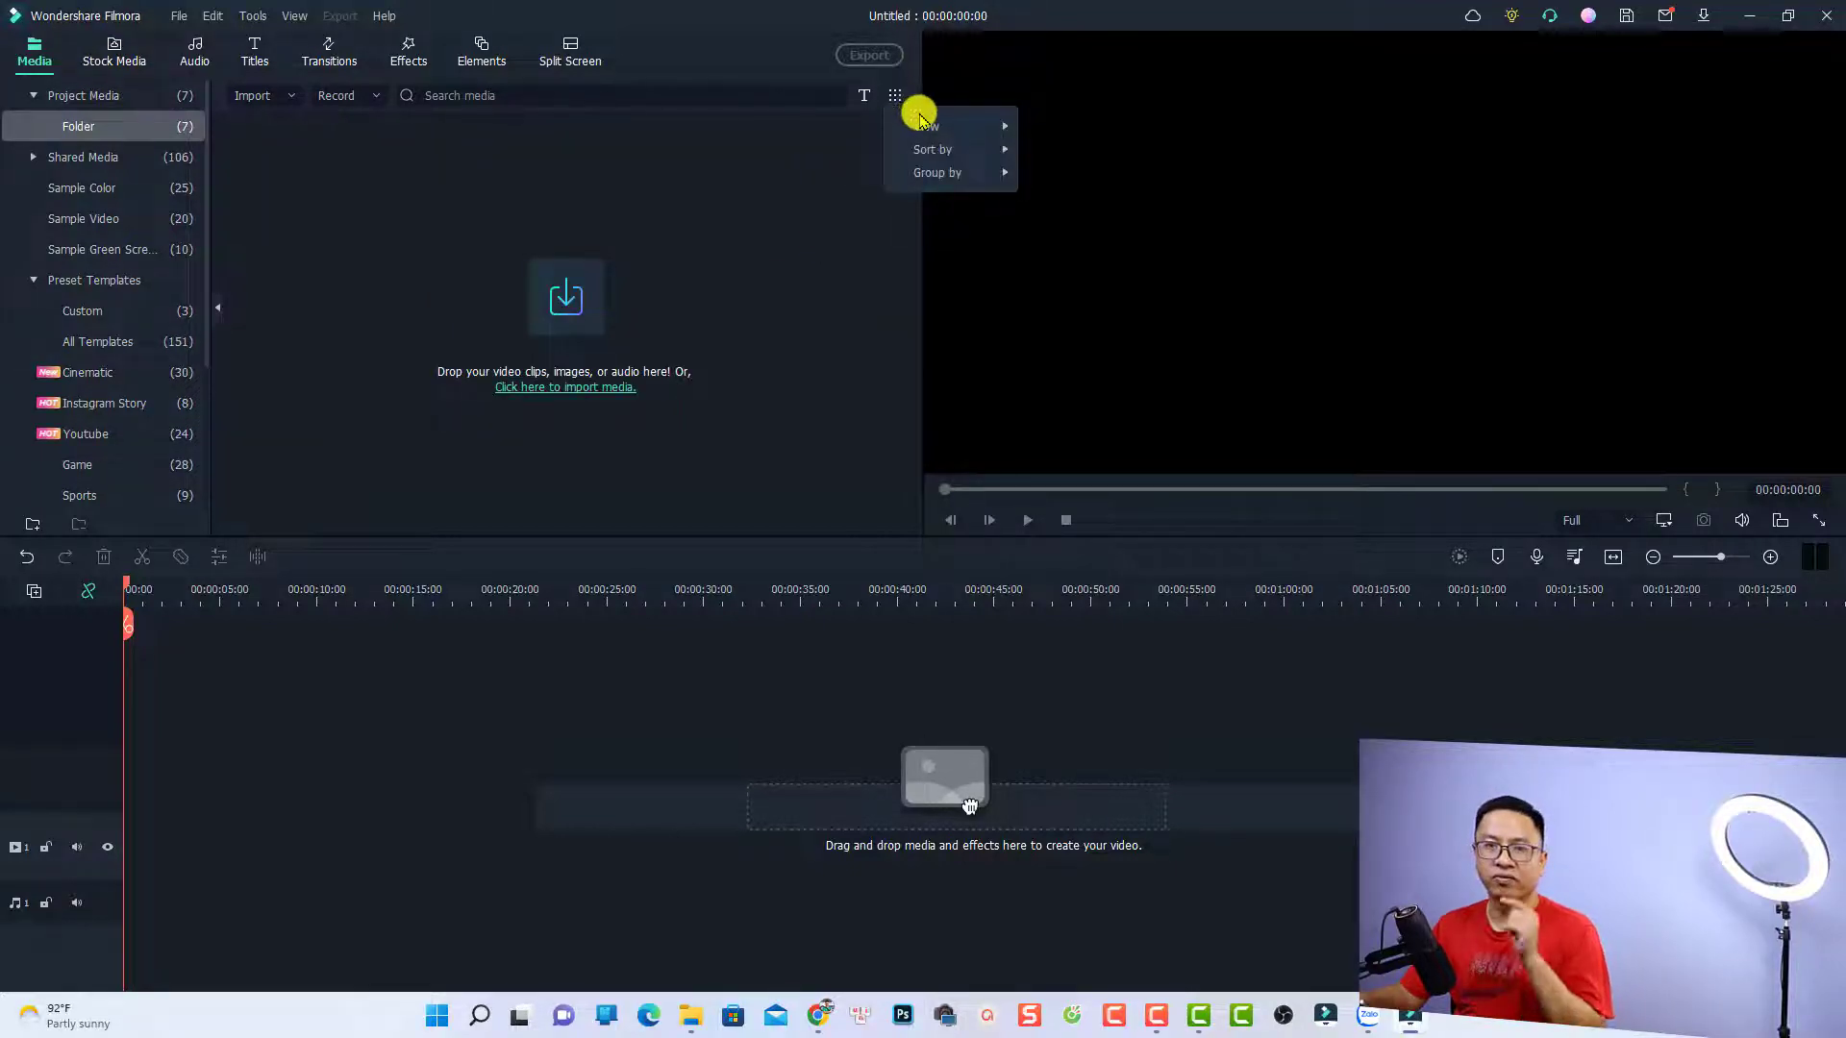
mouse_move(954, 146)
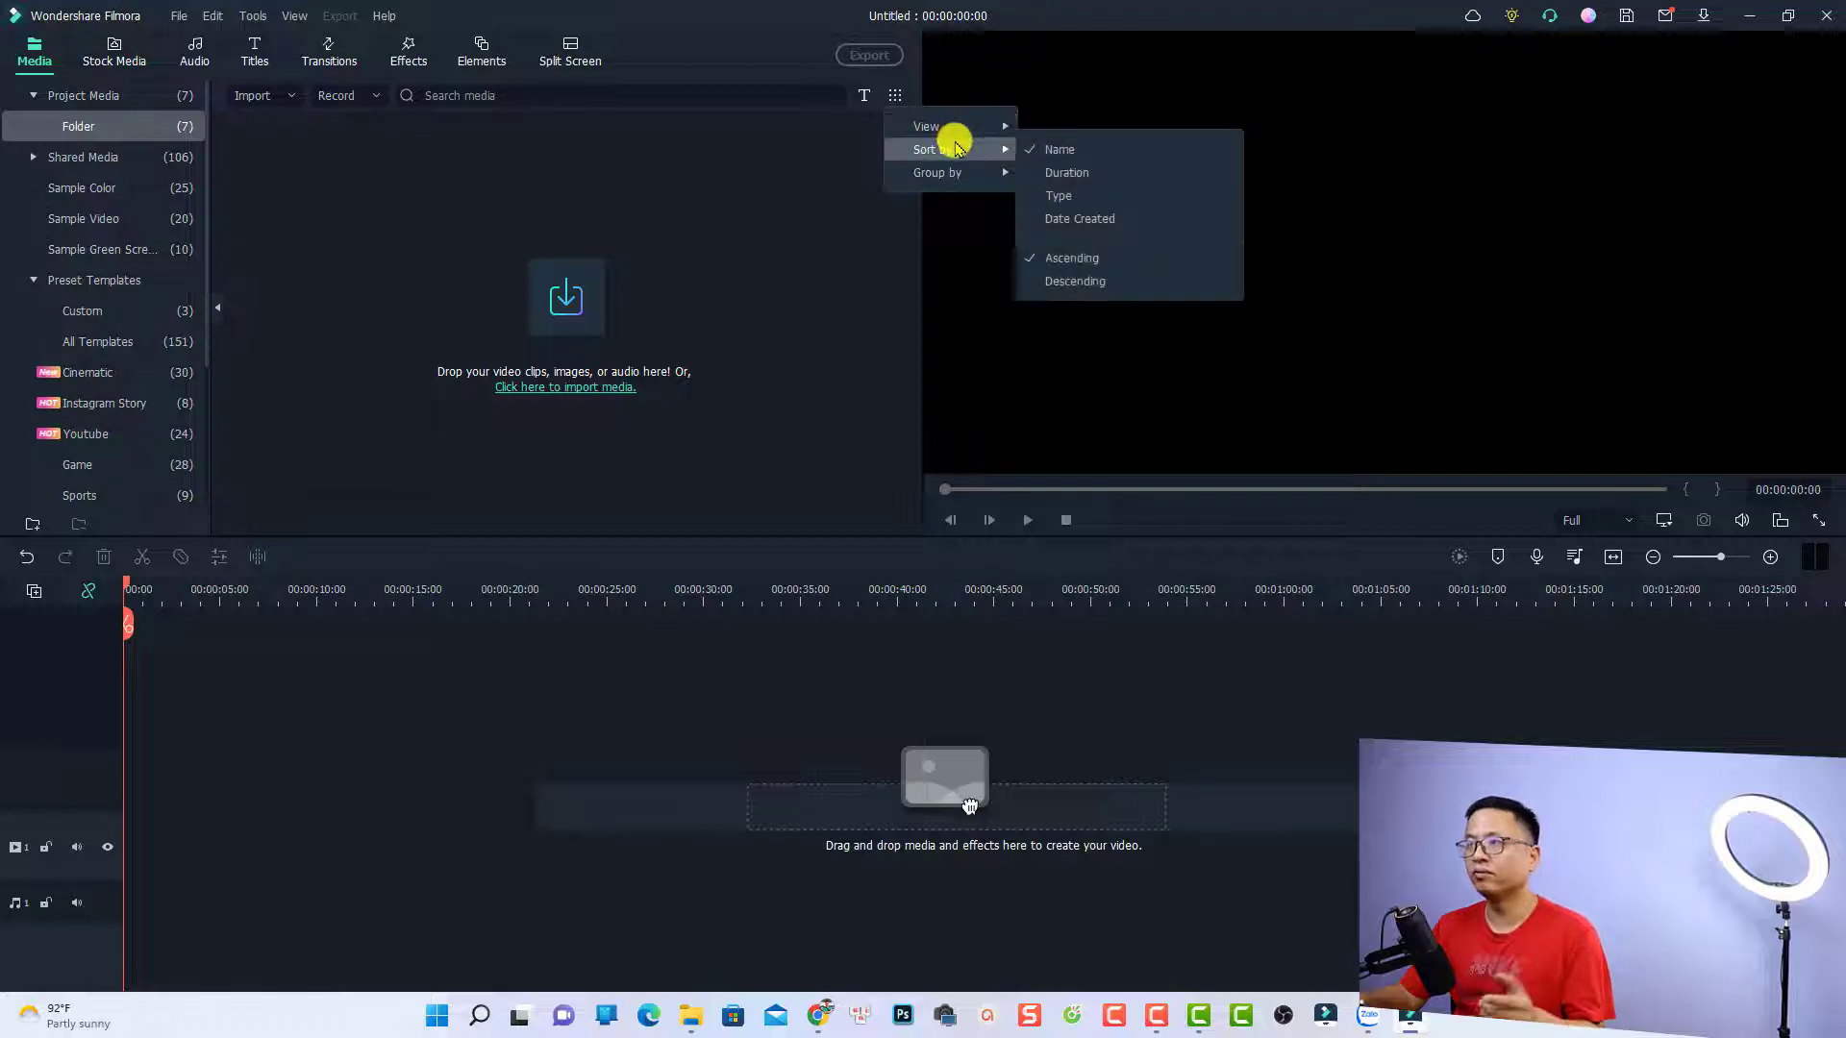
left_click(1063, 197)
left_click(862, 96)
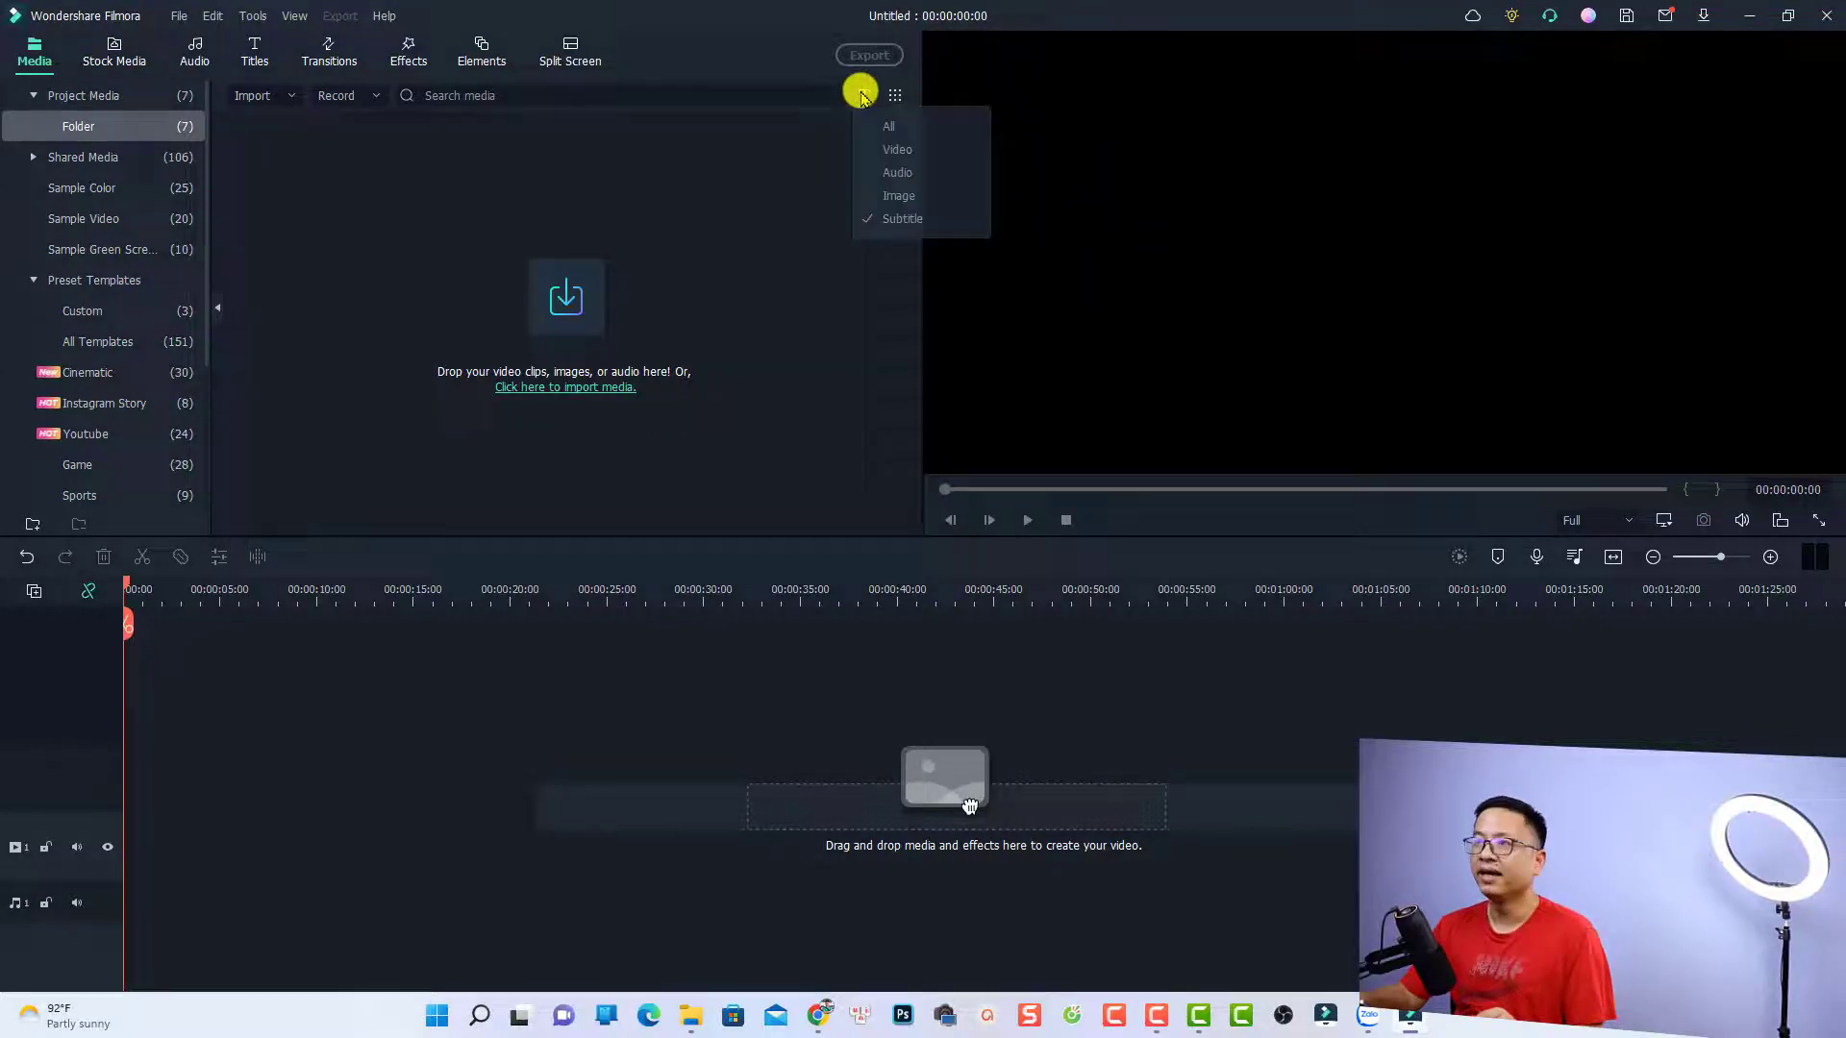
left_click(872, 125)
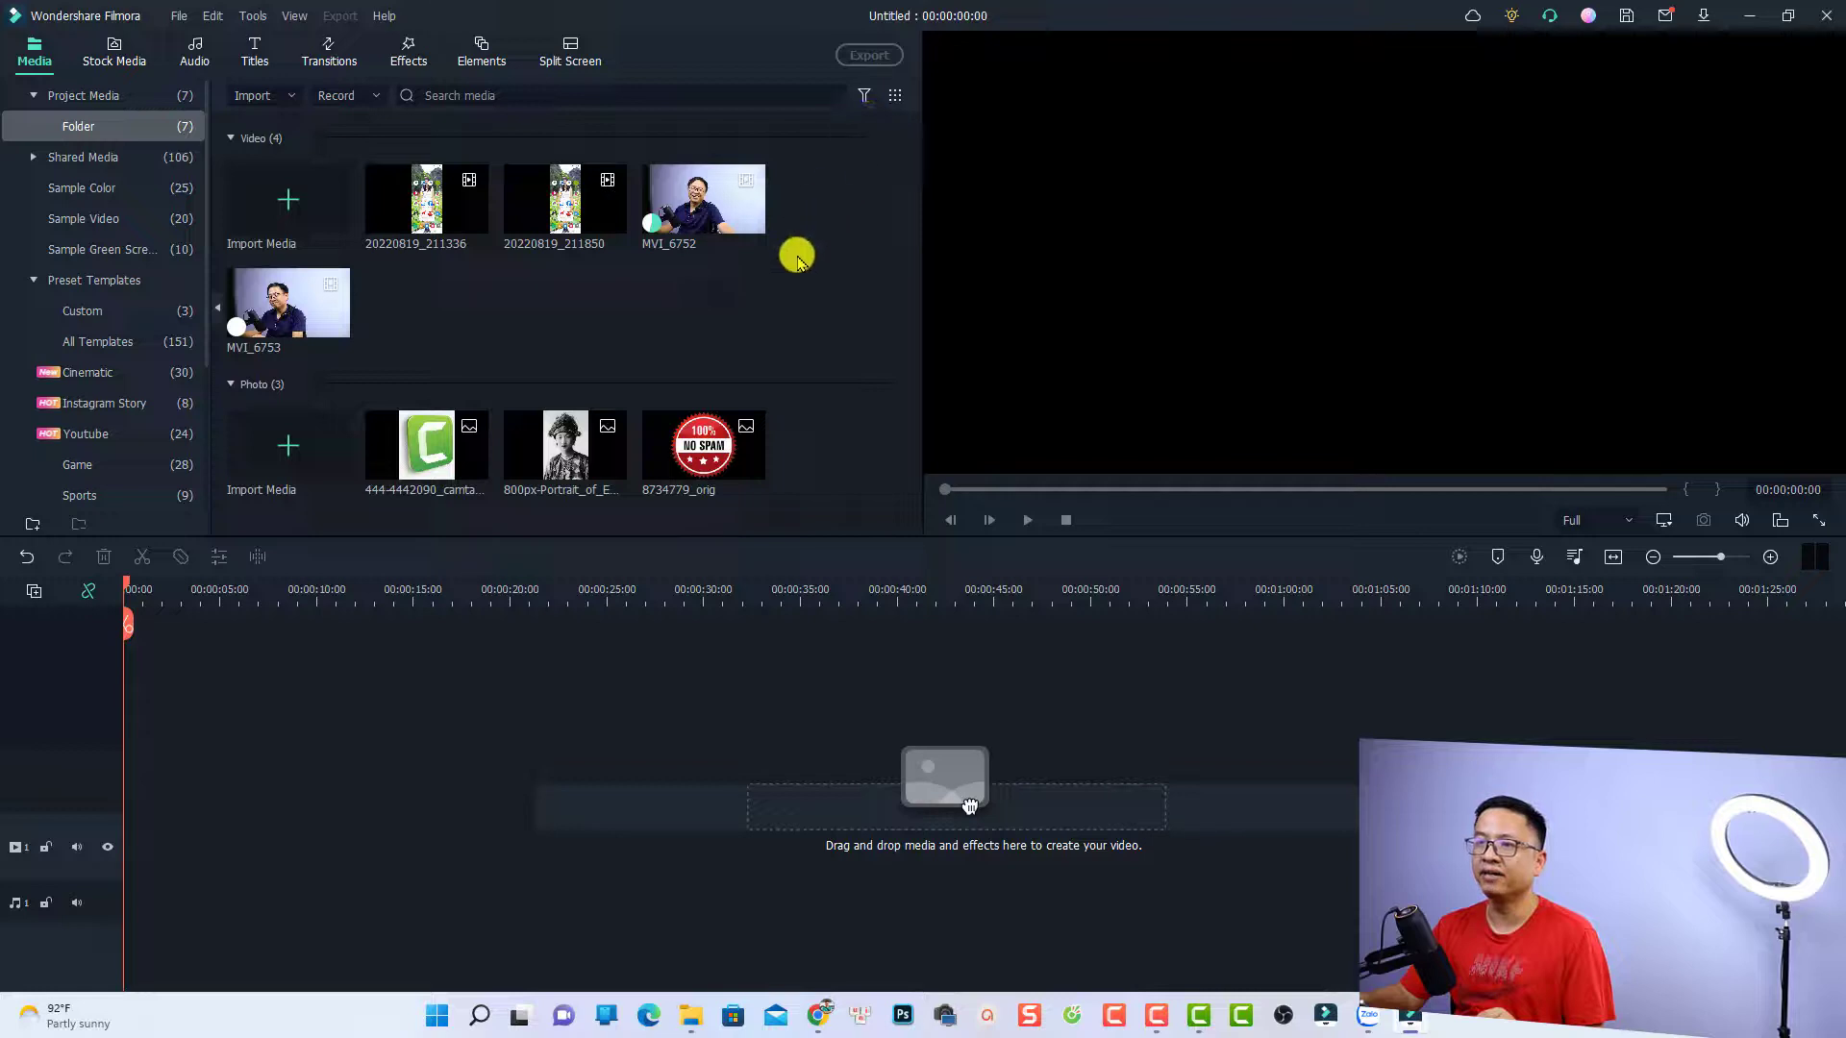
Import 20220819_211336 and 20220819_211850 into Shared Media's Meme SFX folder, raising it to 59
left_click(57, 159)
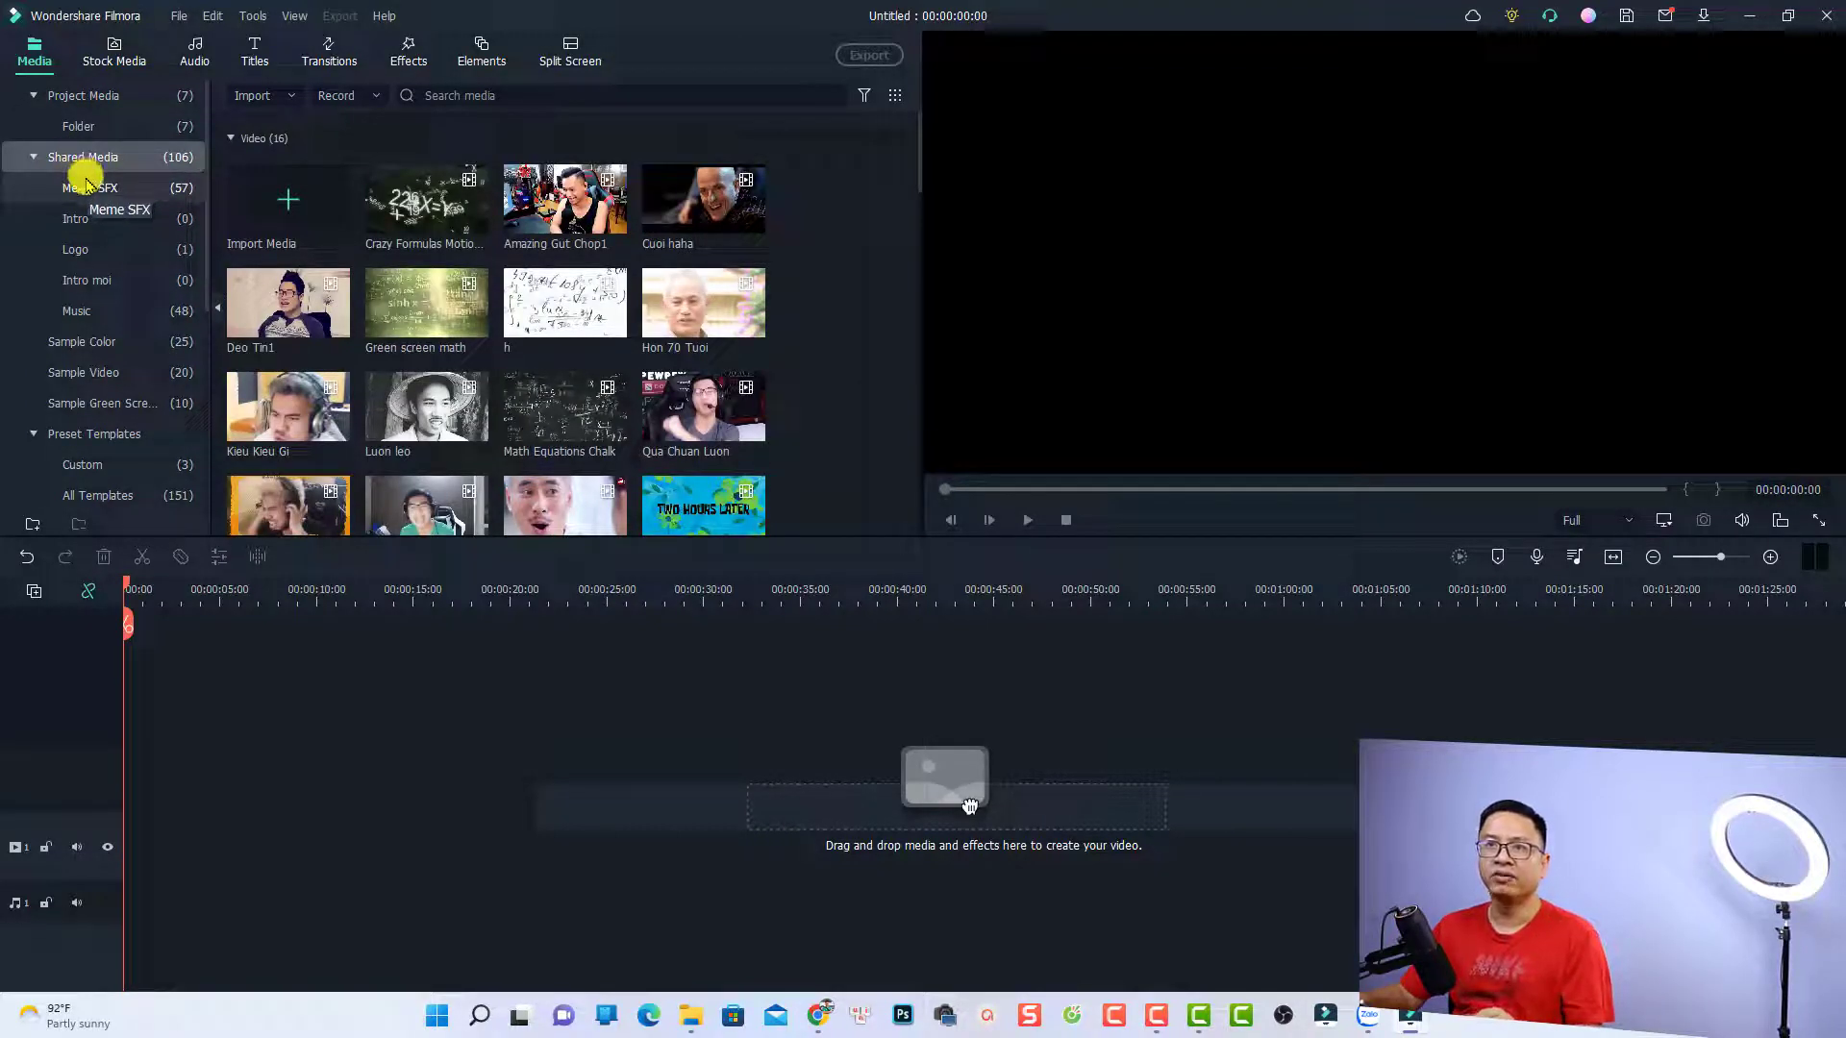
left_click(86, 188)
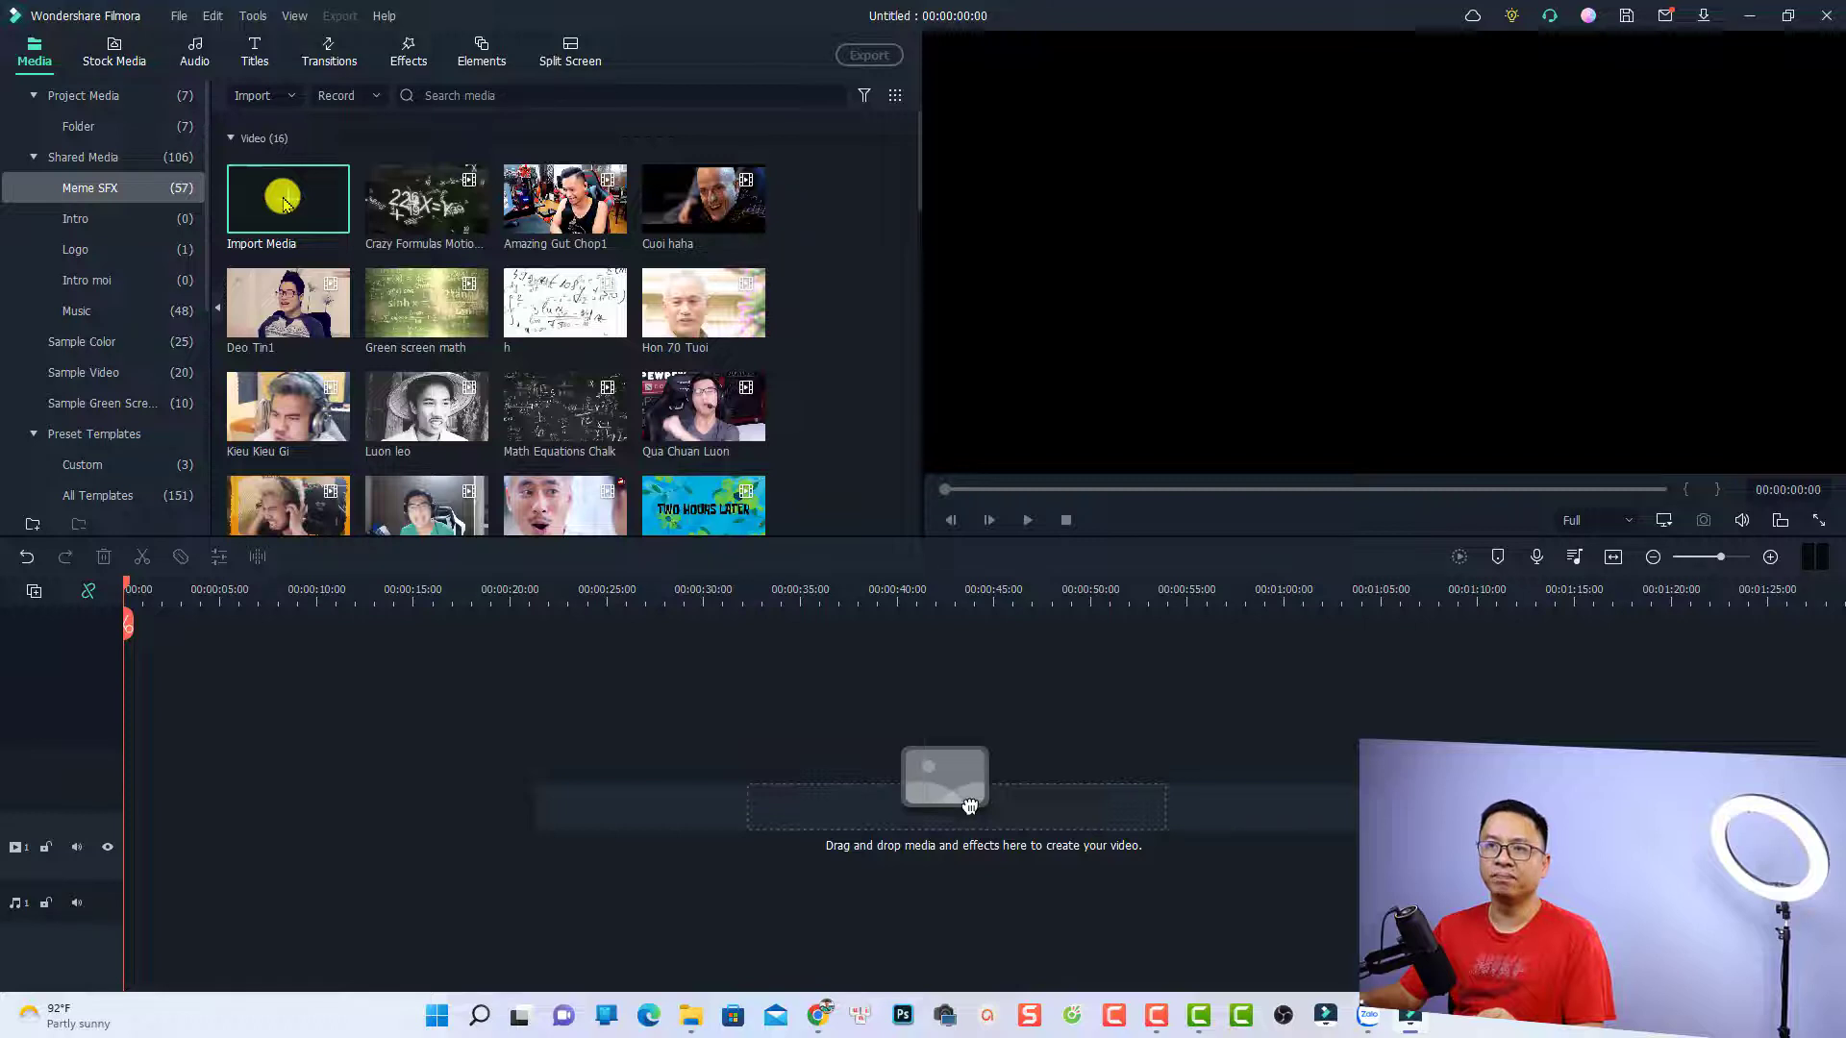
left_click(335, 236)
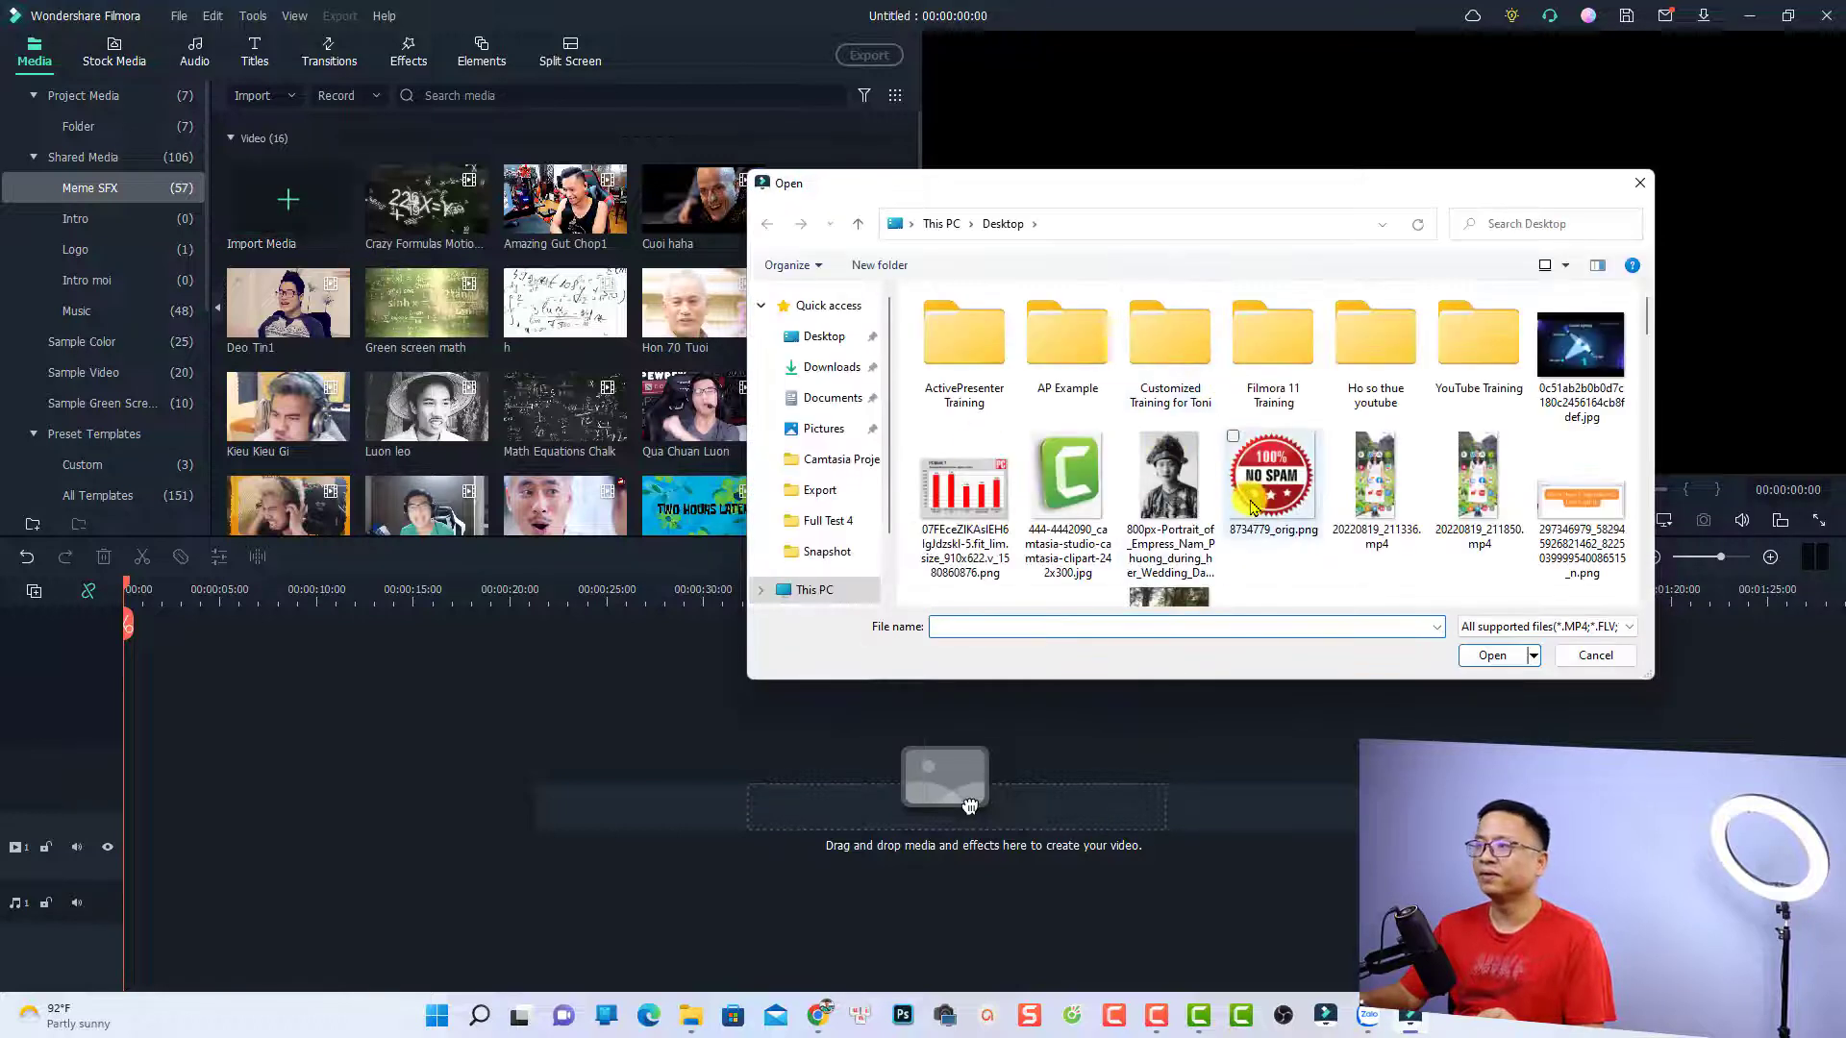
left_click(1366, 481)
left_click(1478, 481, "ctrl")
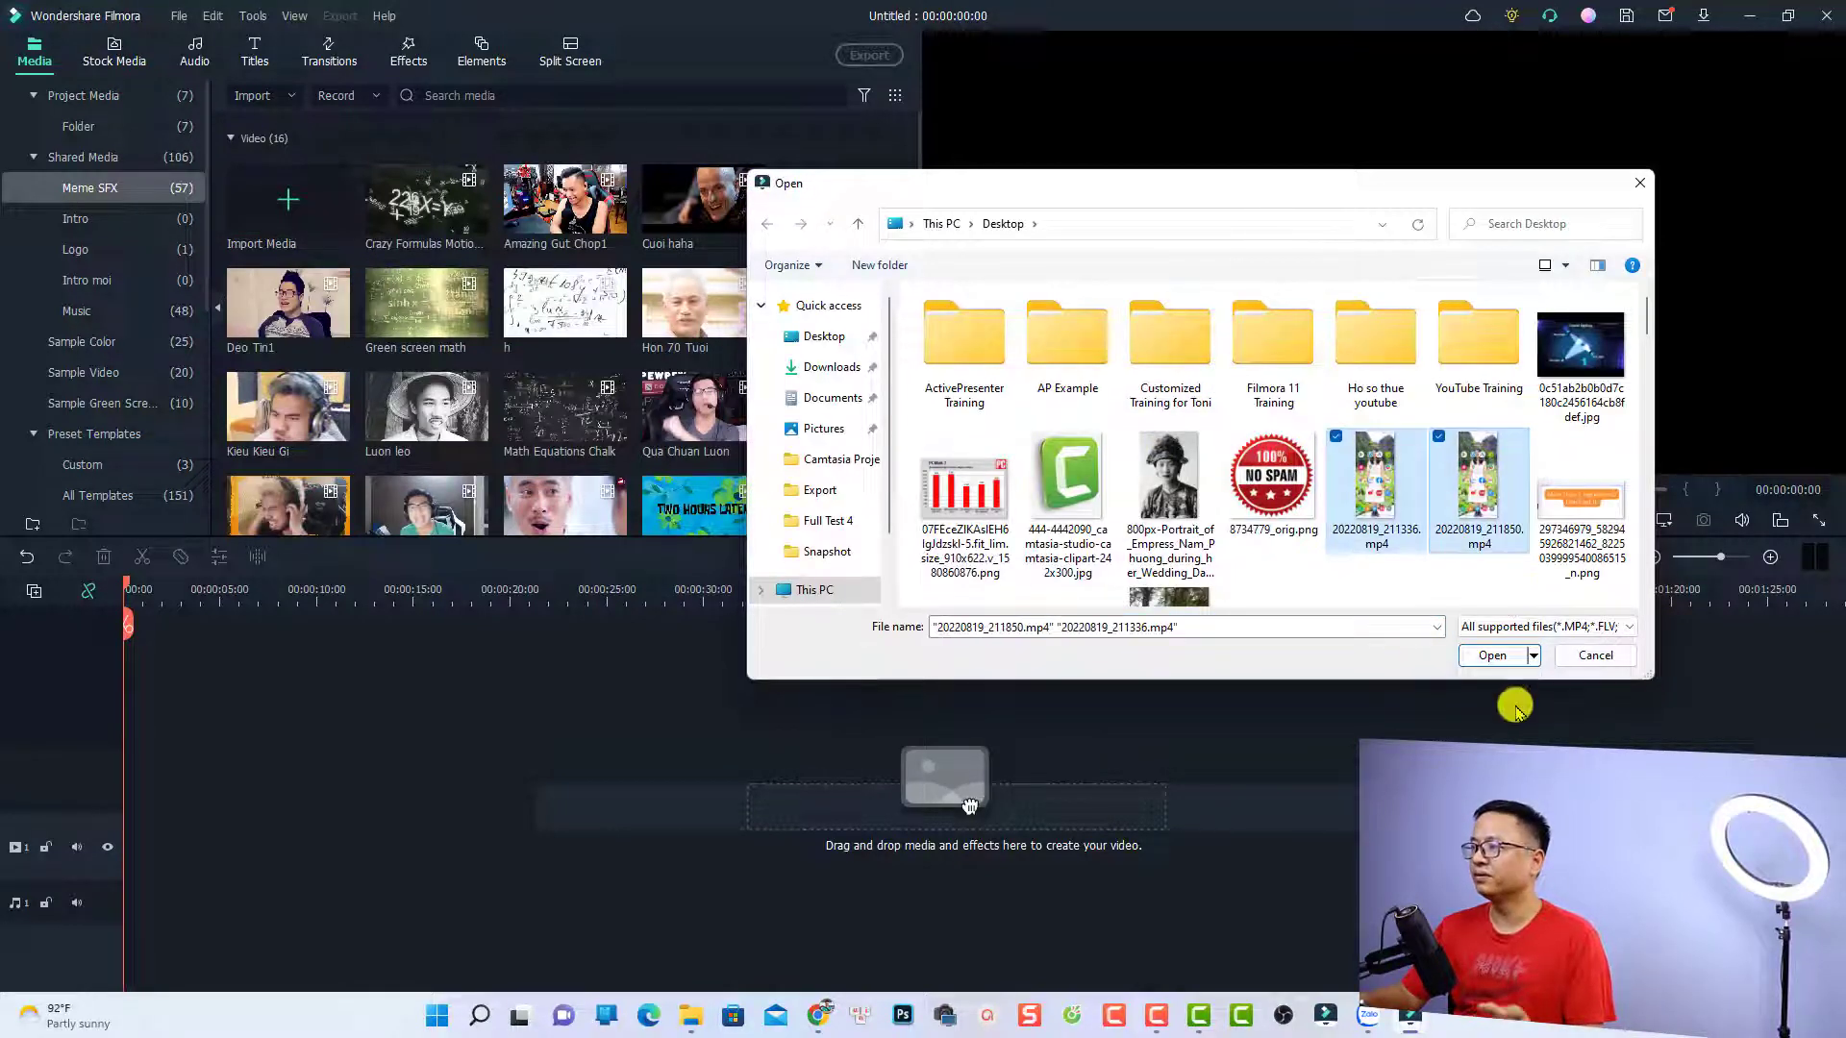
left_click(1490, 657)
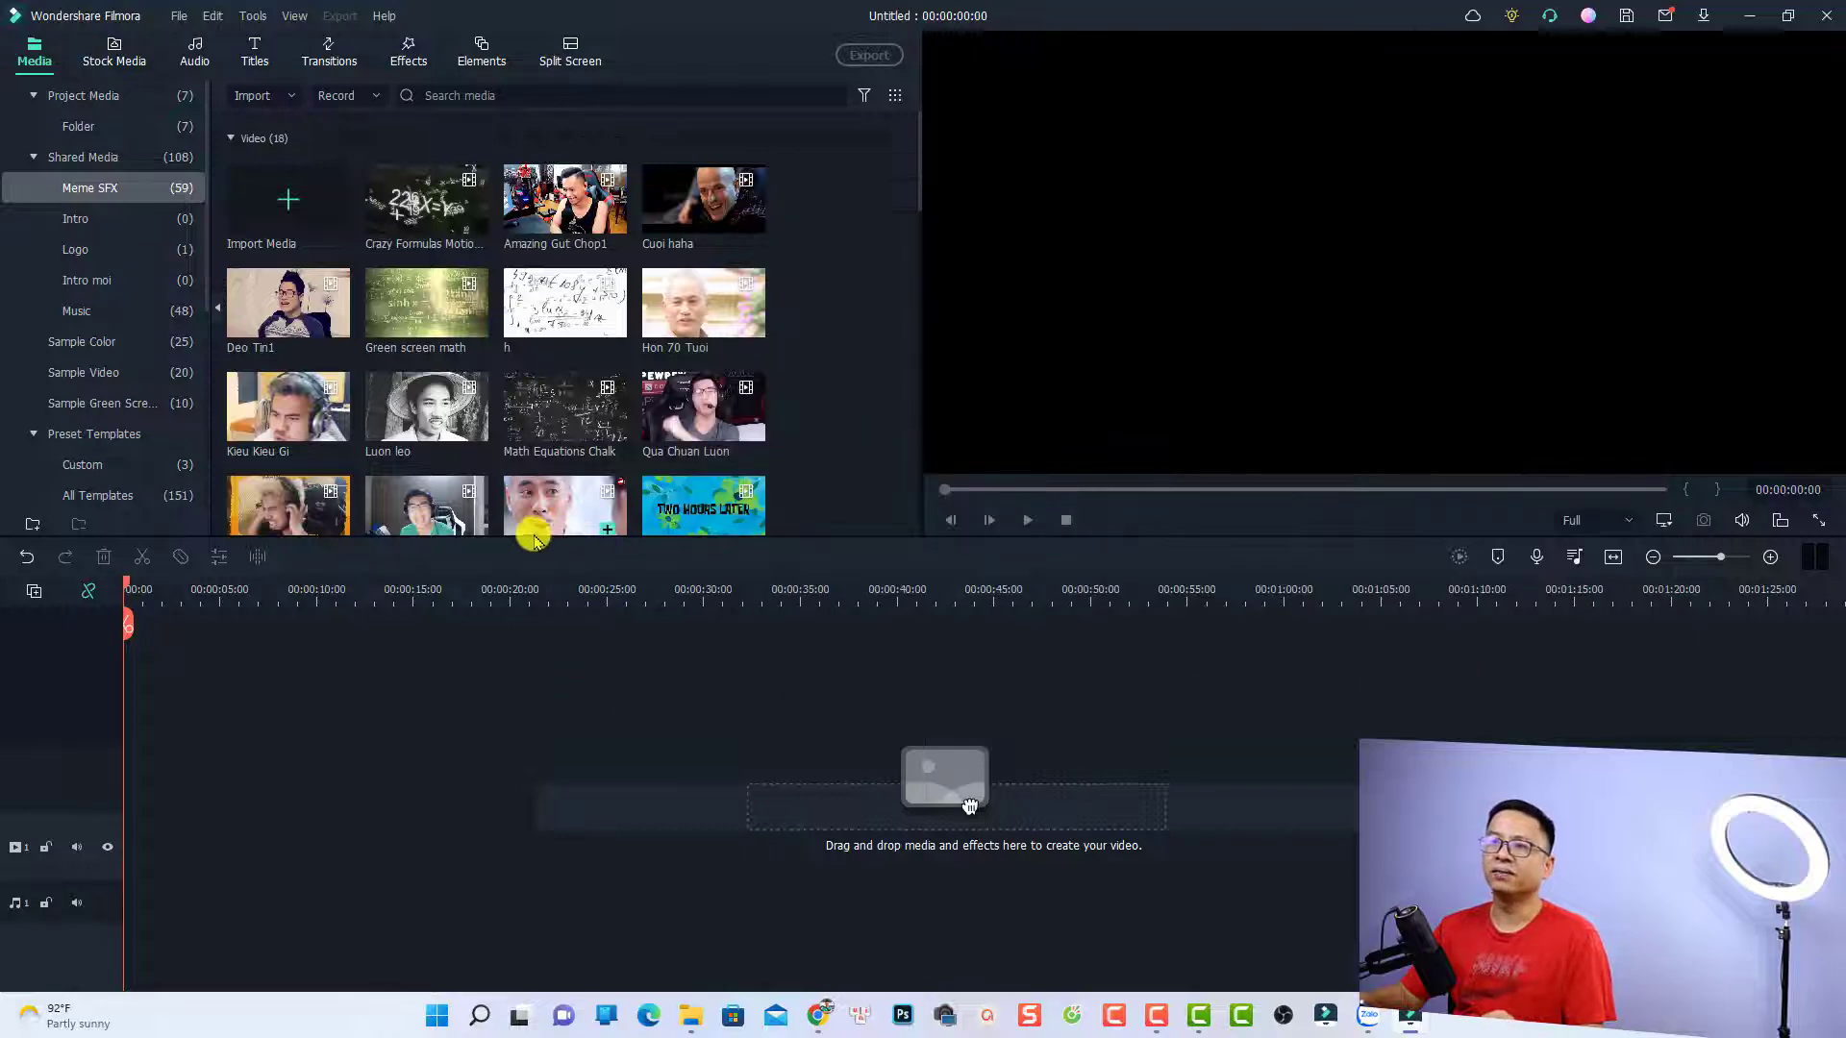
scroll(562, 447, "down", 2)
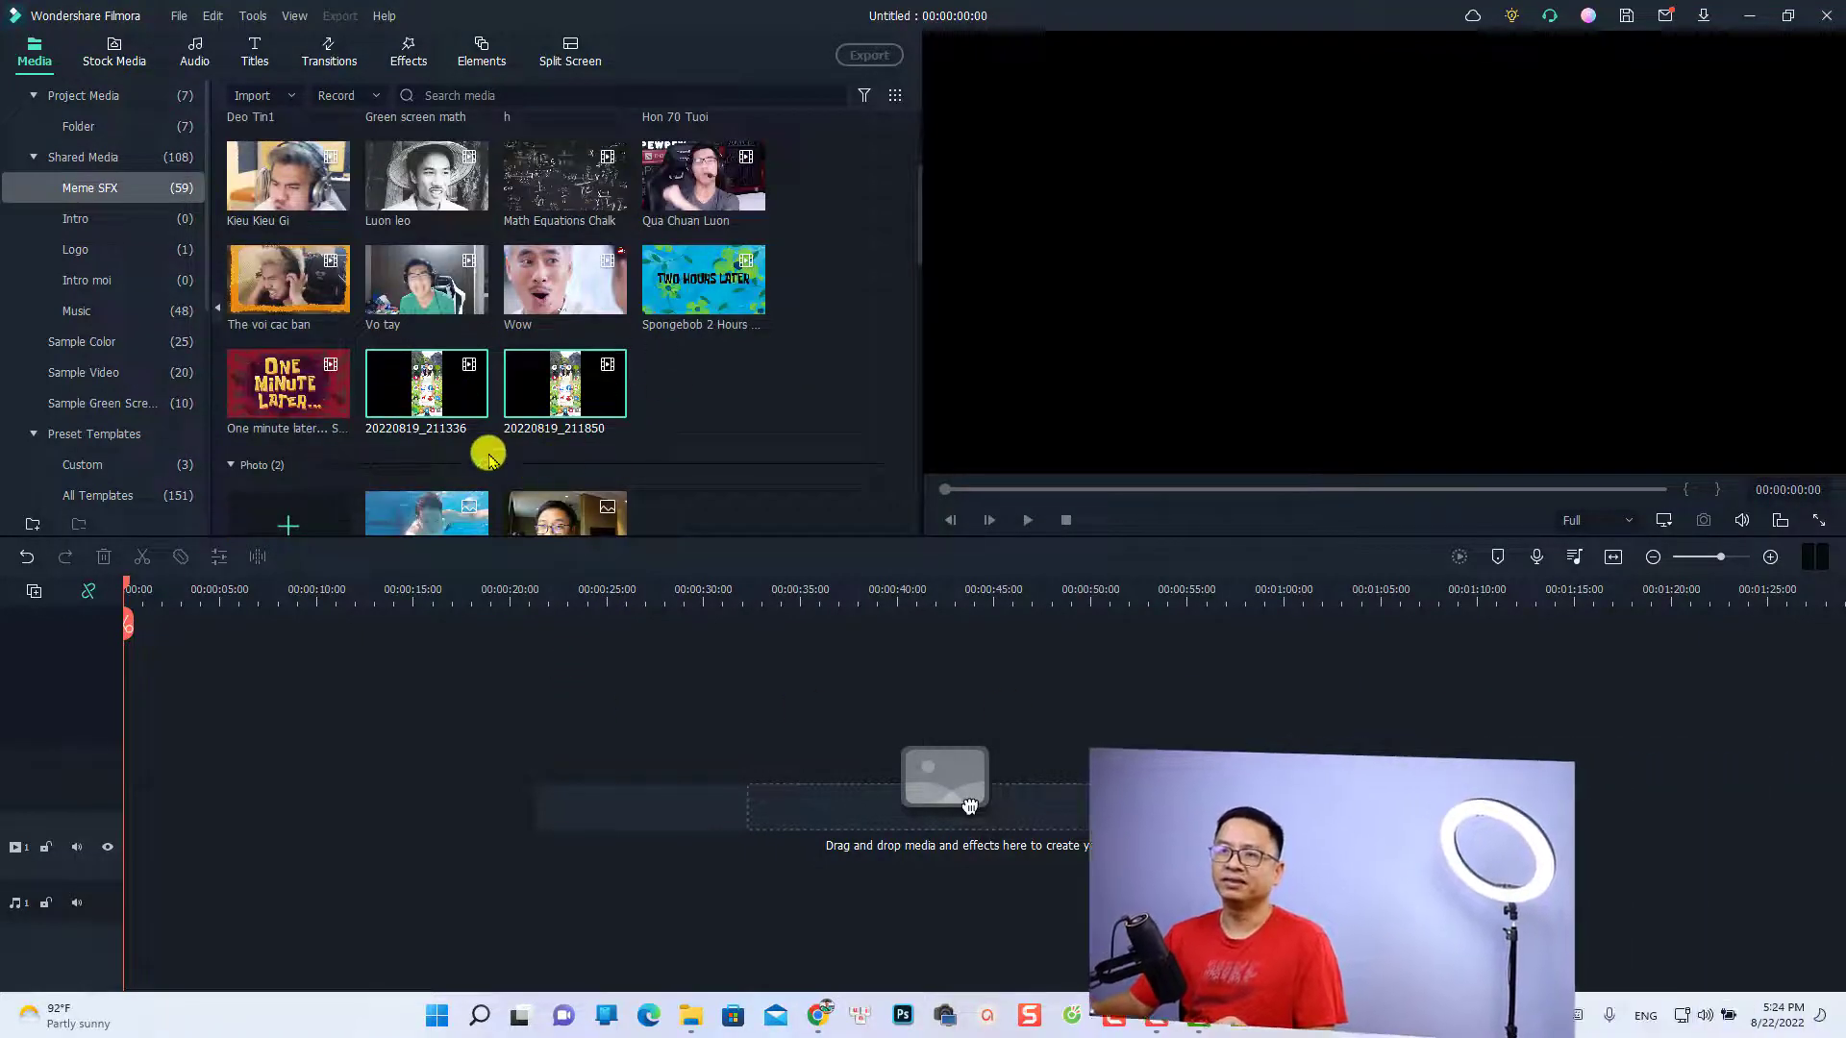